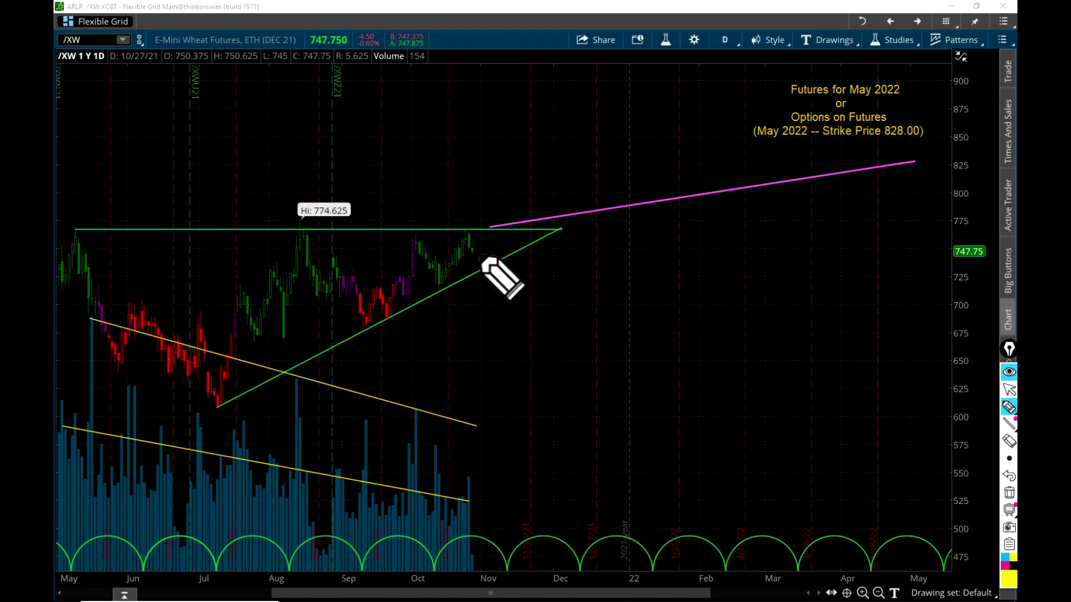
- Mark the latest price bar near the triangle's apex in yellow ink and circle the /XW symbol
left_click_drag(478, 256, 476, 270)
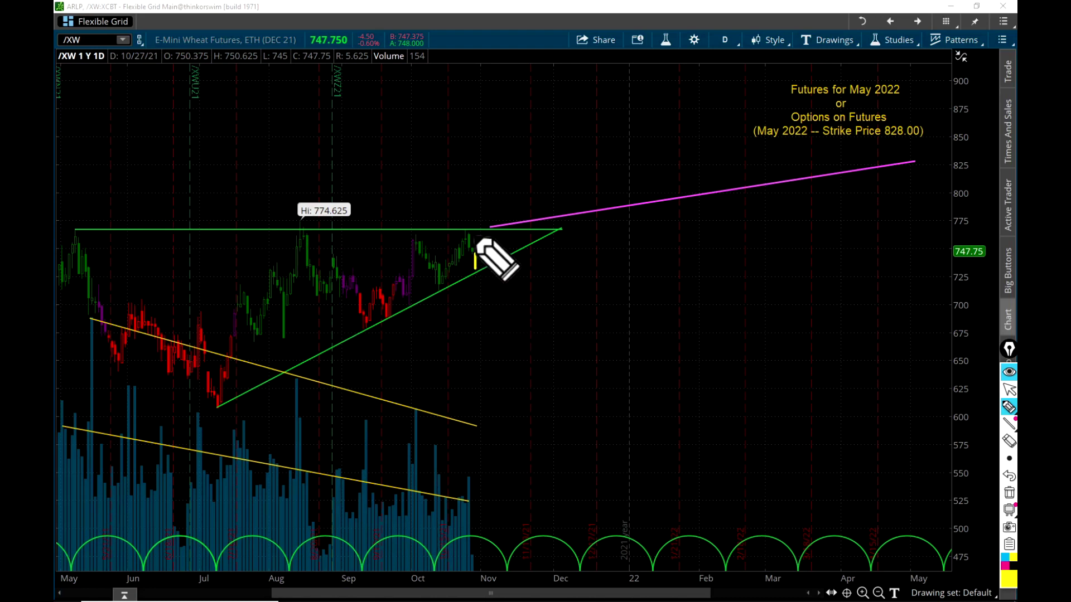
left_click_drag(474, 235, 477, 247)
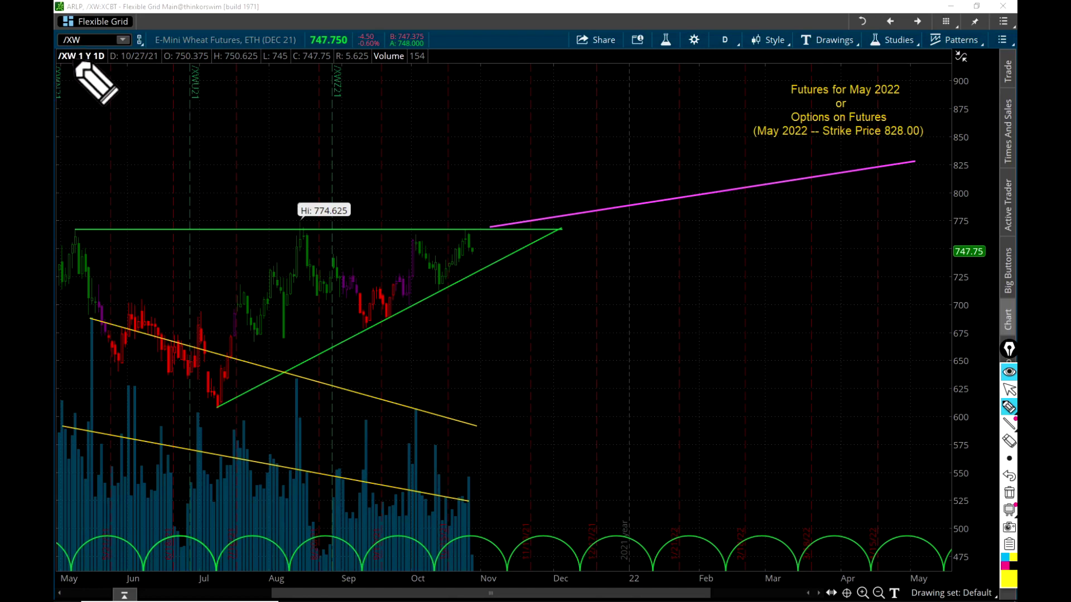
mouse_move(78, 82)
left_mouse_down()
mouse_move(101, 62)
mouse_move(56, 46)
mouse_move(56, 64)
left_mouse_up()
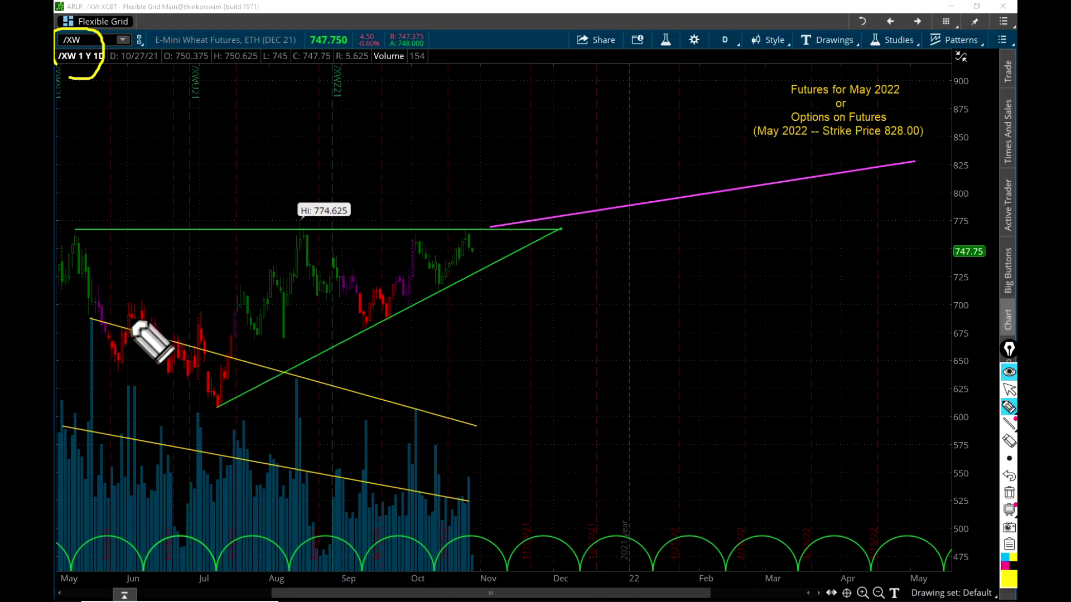
- Mark in yellow the four price peaks that touch the horizontal green resistance line, in May, August, early October and late October
left_click(74, 235)
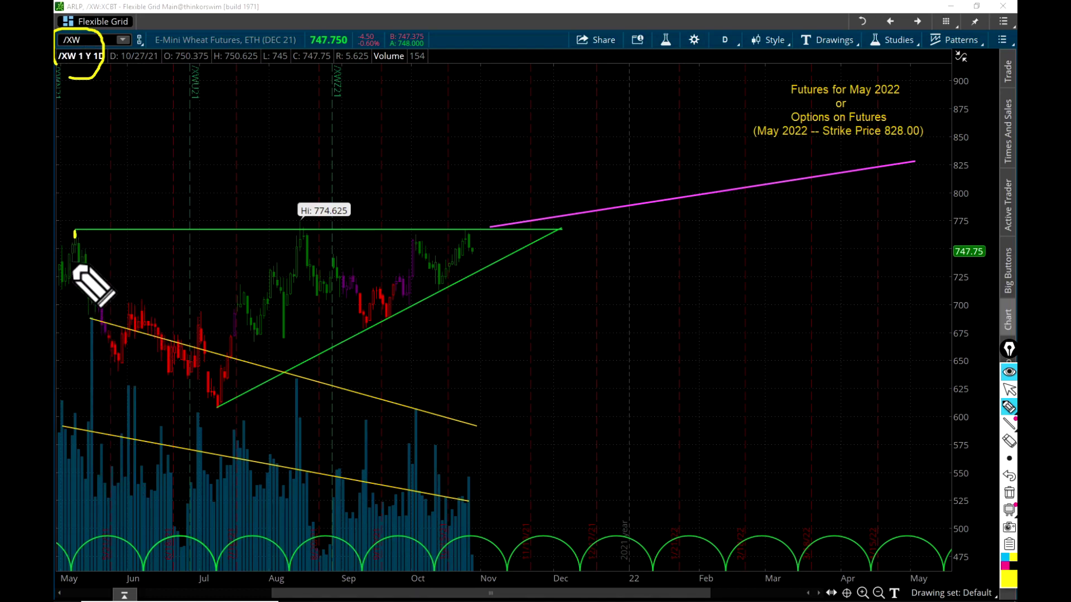
left_click(74, 234)
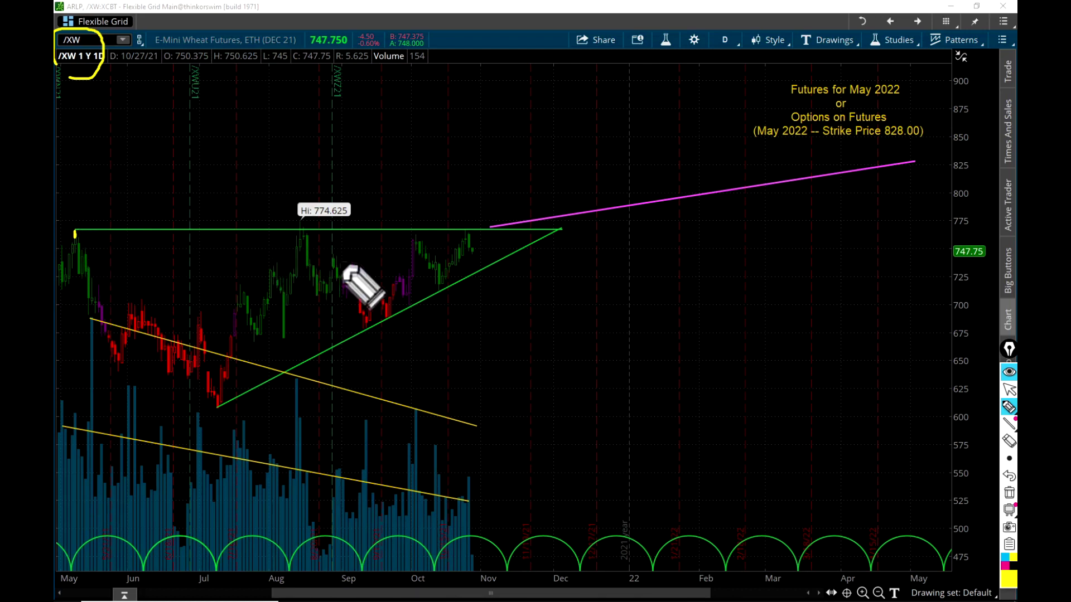
left_click(300, 230)
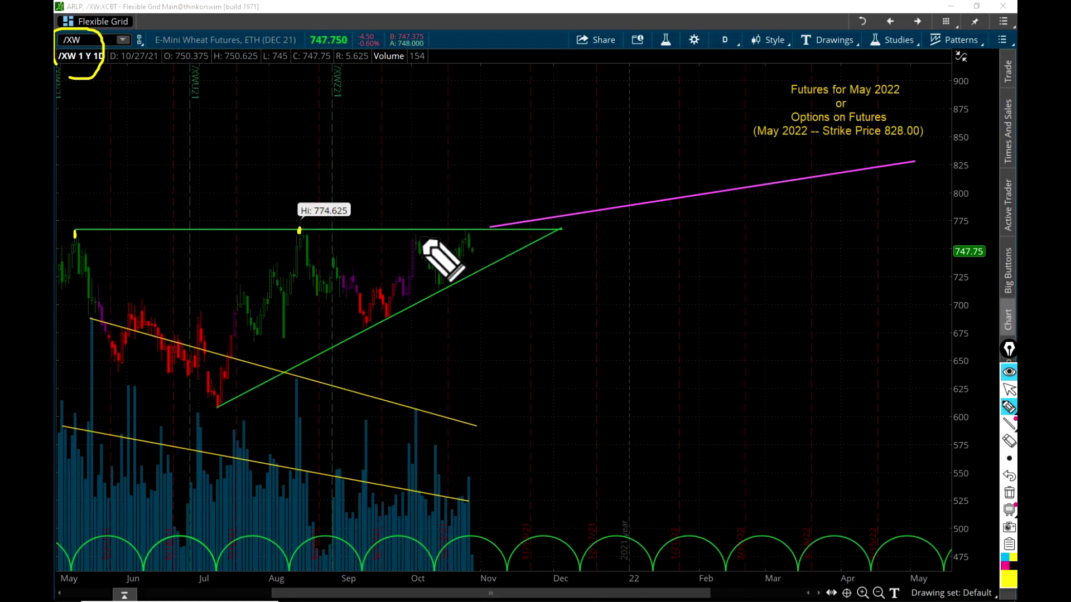
left_click(417, 231)
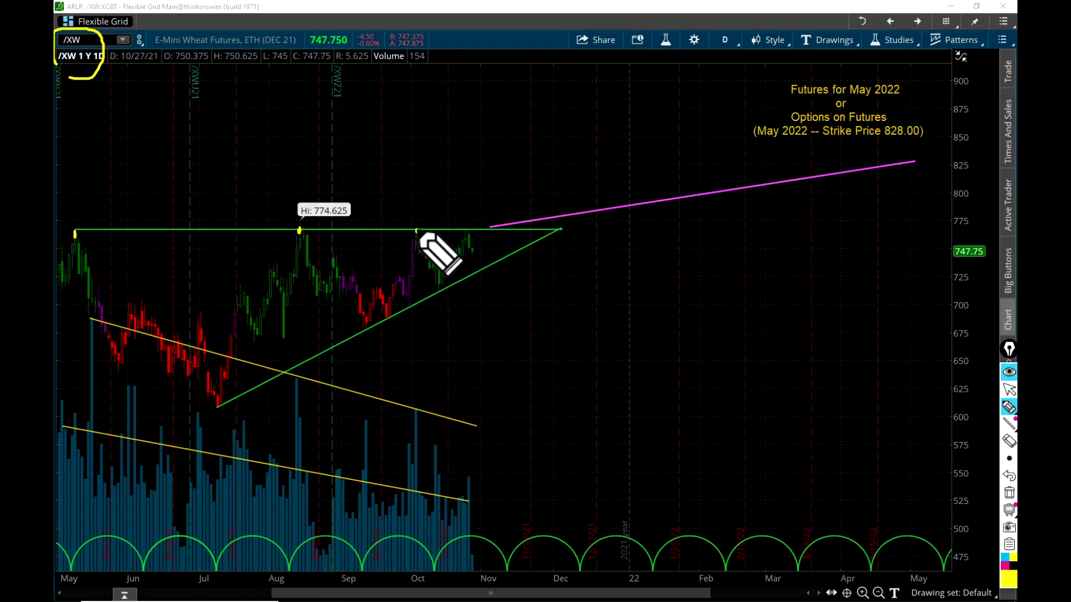
left_click(467, 231)
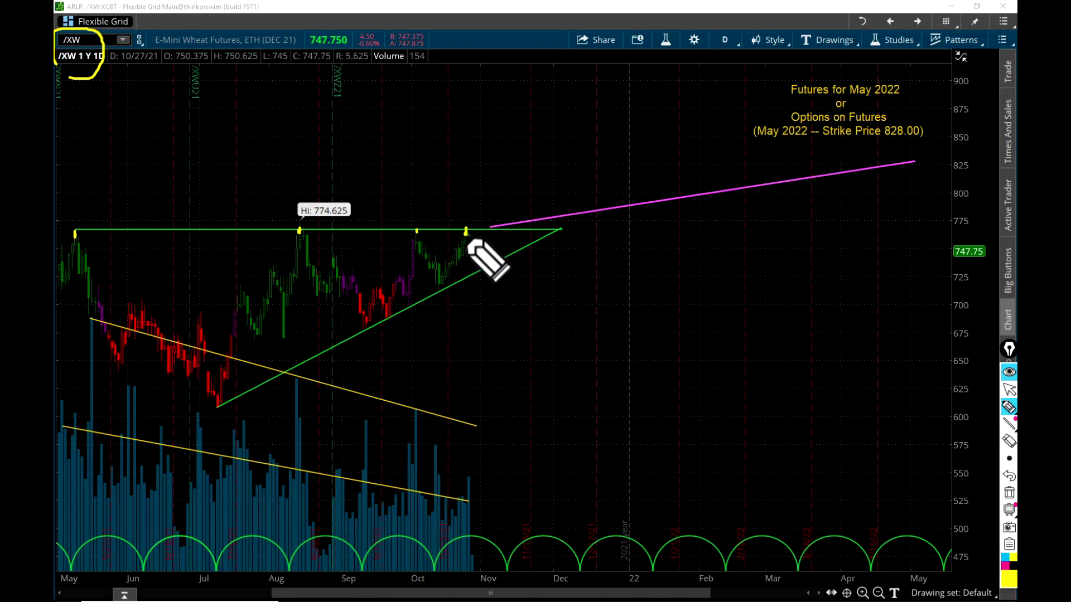
left_click_drag(467, 231, 468, 237)
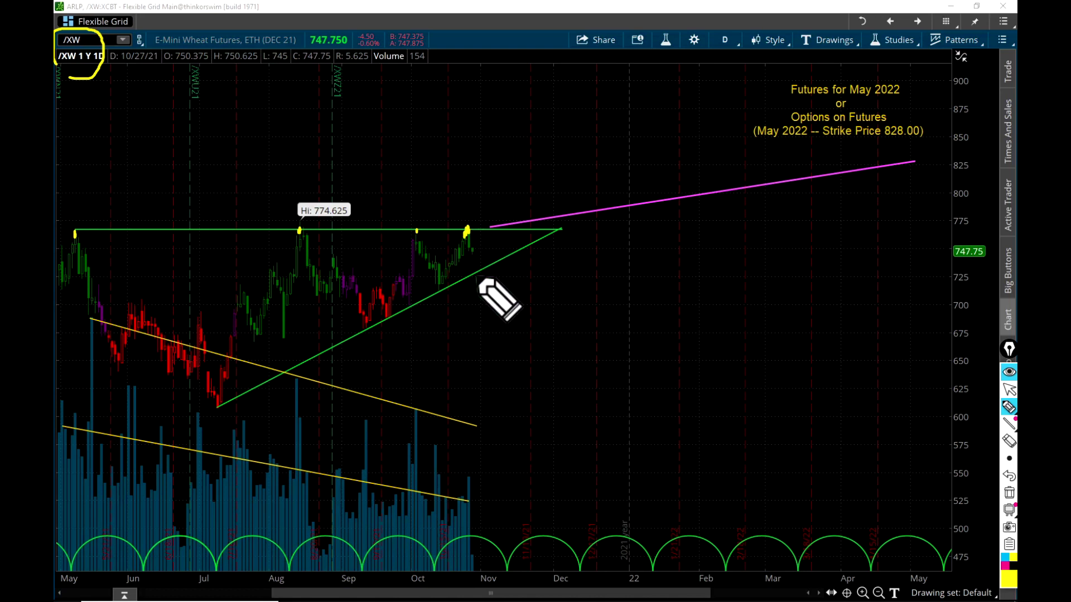
- Number the four marked peaks 1, 2, 3 and 4 above the horizontal resistance line
left_click(79, 212)
left_click_drag(296, 203, 316, 213)
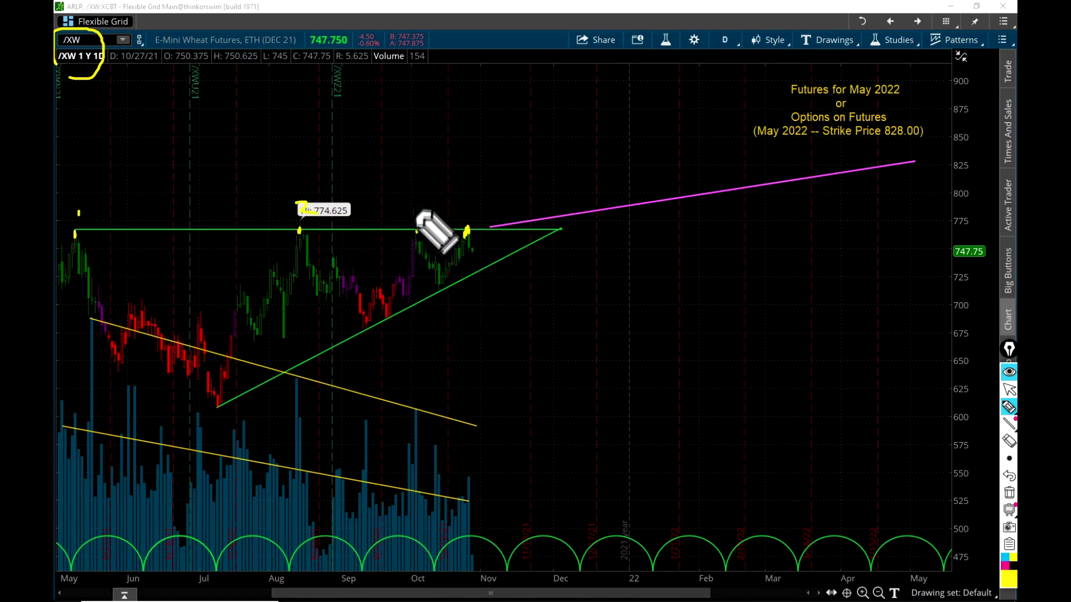
mouse_move(412, 206)
left_mouse_down()
mouse_move(413, 215)
mouse_move(473, 209)
mouse_move(467, 217)
left_mouse_up()
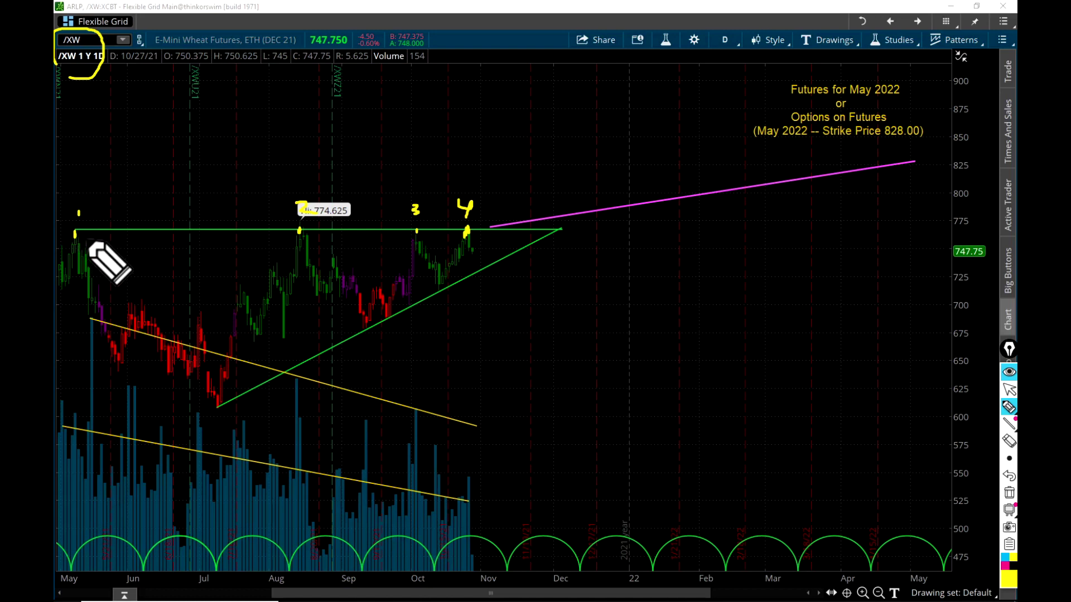
- Trace the price swings in yellow from peak 1 through the July, September and October lows up to peak 4
mouse_move(83, 238)
left_mouse_down()
mouse_move(224, 401)
mouse_move(207, 396)
left_mouse_up()
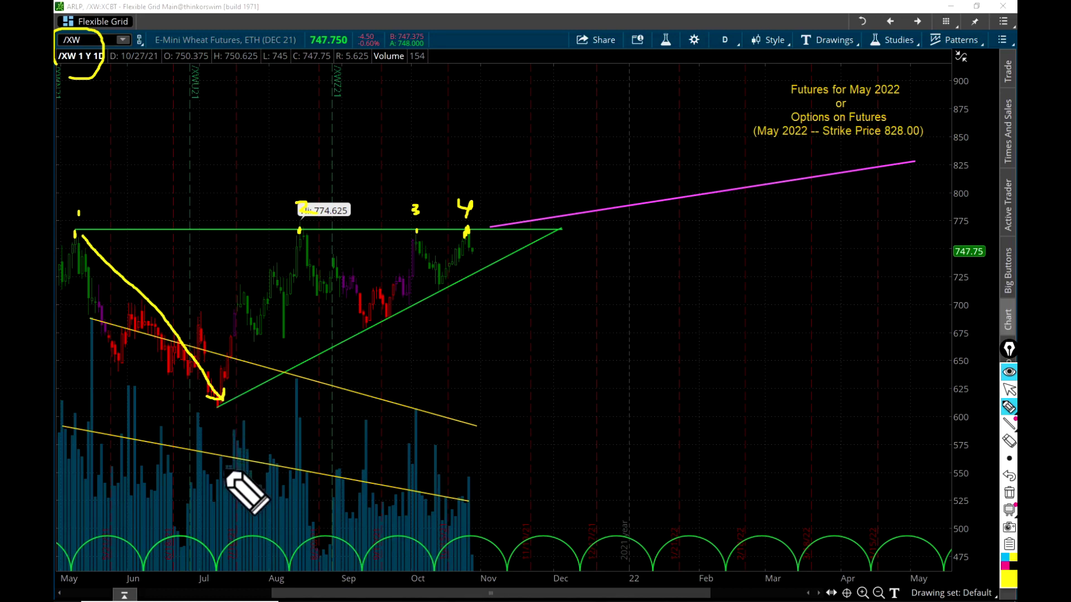
mouse_move(223, 397)
left_mouse_down()
mouse_move(282, 307)
mouse_move(306, 240)
left_mouse_up()
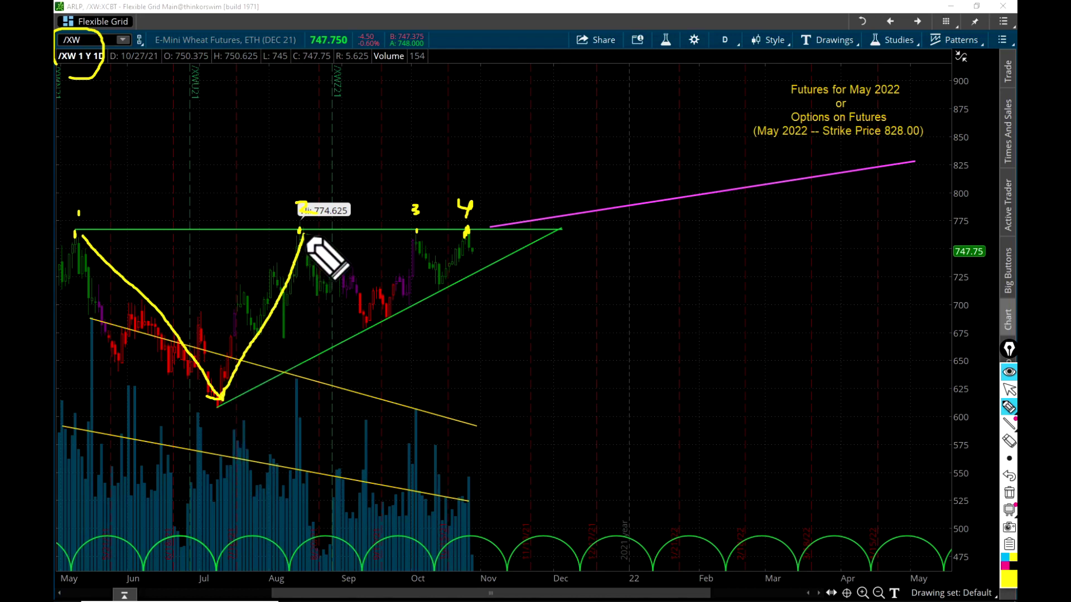
left_click_drag(307, 240, 364, 327)
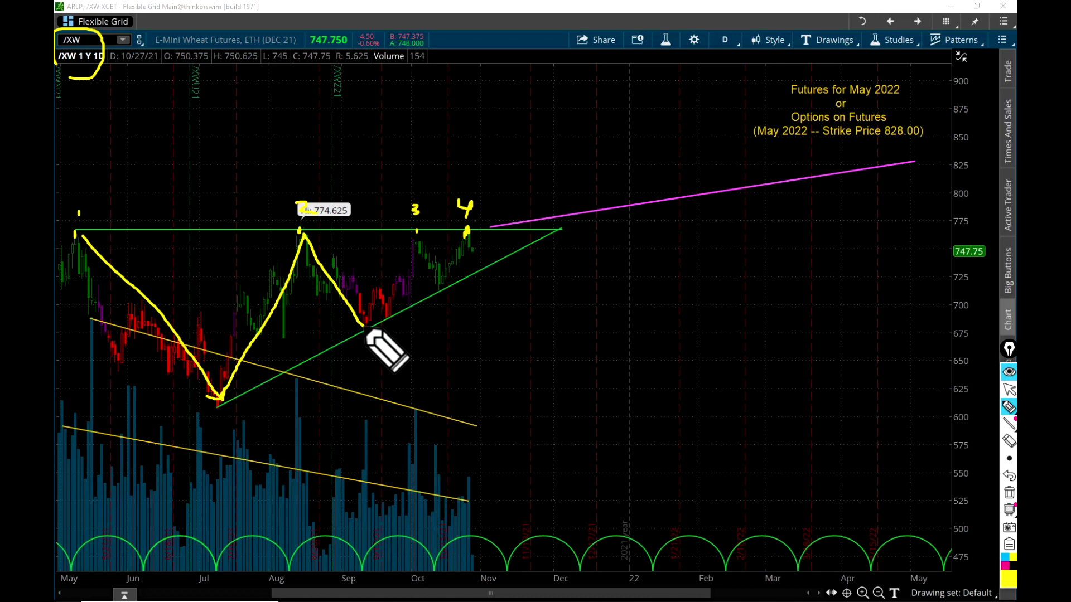
mouse_move(366, 327)
left_mouse_down()
mouse_move(380, 290)
mouse_move(389, 316)
mouse_move(420, 236)
left_mouse_up()
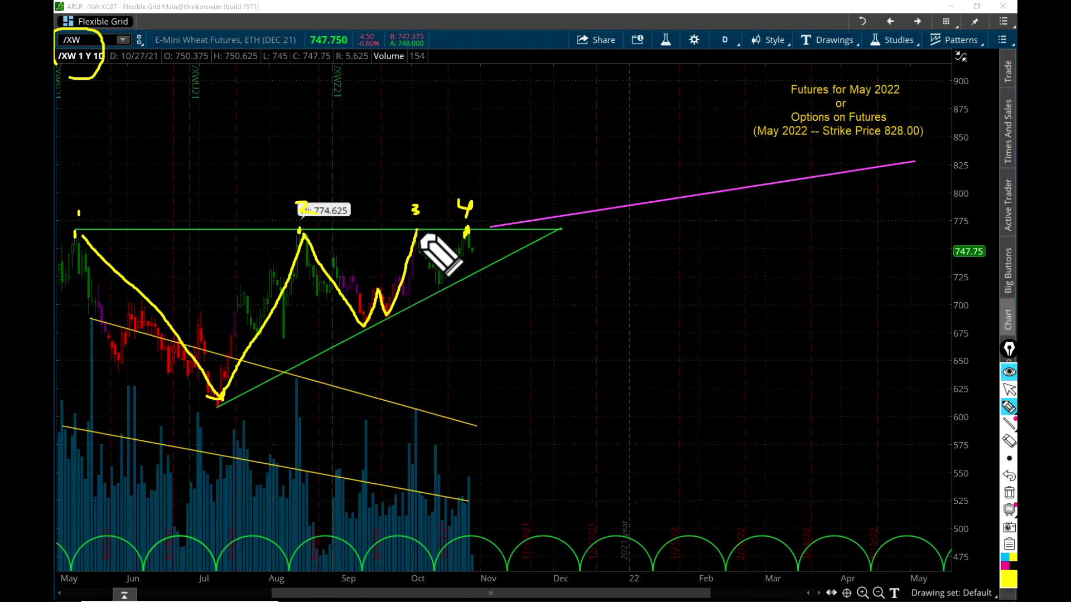
mouse_move(420, 235)
left_mouse_down()
mouse_move(445, 286)
mouse_move(468, 230)
left_mouse_up()
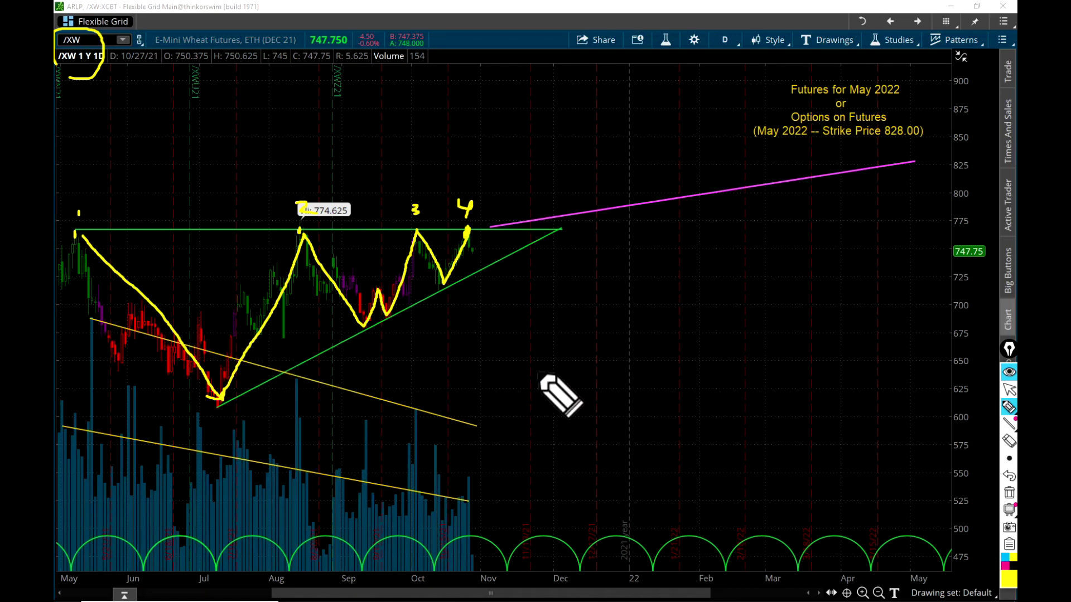
- Outline the triangle's horizontal resistance line, trace its rising support line, and clear all the ink annotations
mouse_move(71, 227)
left_mouse_down()
mouse_move(547, 235)
mouse_move(62, 218)
left_mouse_up()
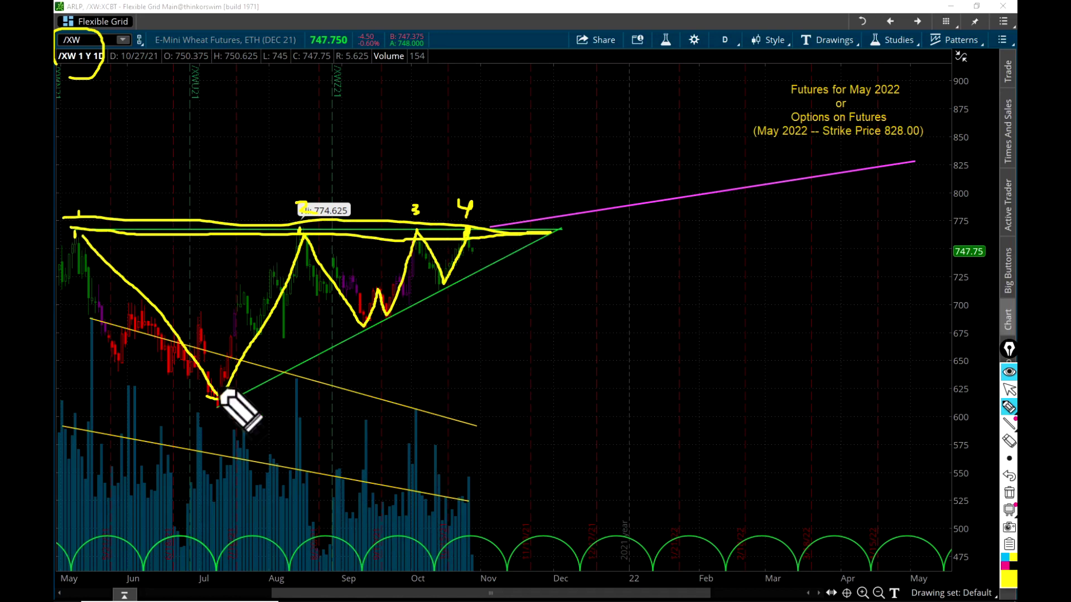
left_click_drag(219, 410, 512, 269)
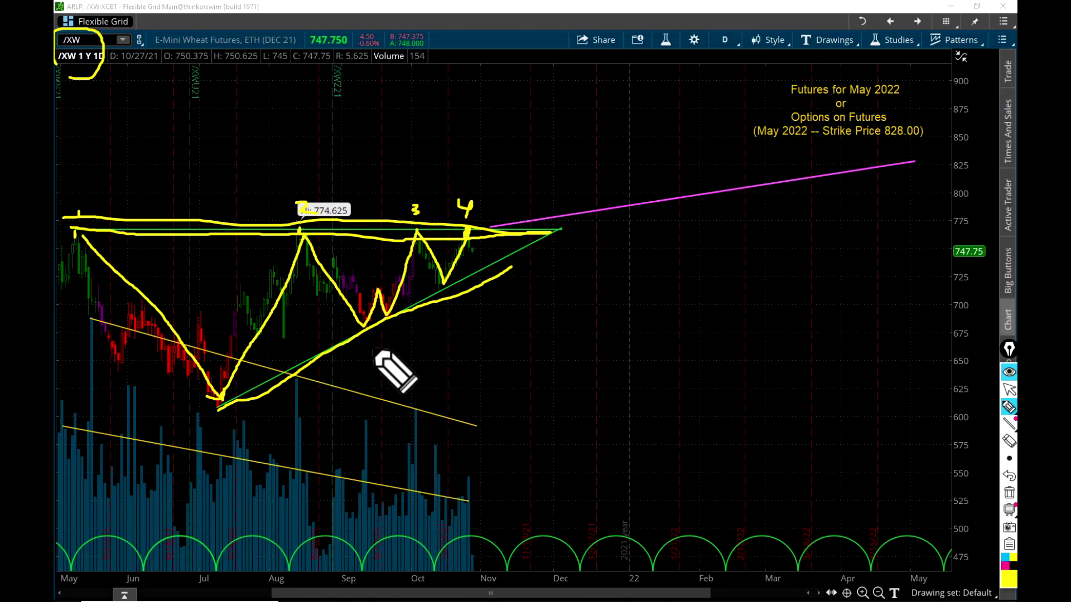
key("ctrl+shift+c")
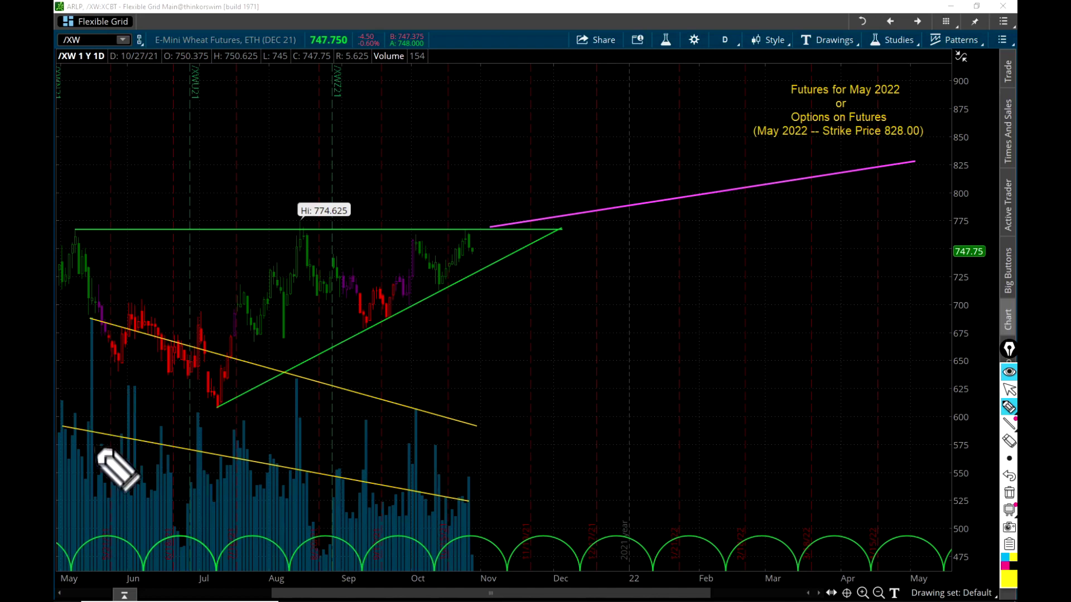
- Highlight in yellow the tall volume bars in mid-May, August and early October
left_click_drag(92, 335, 92, 499)
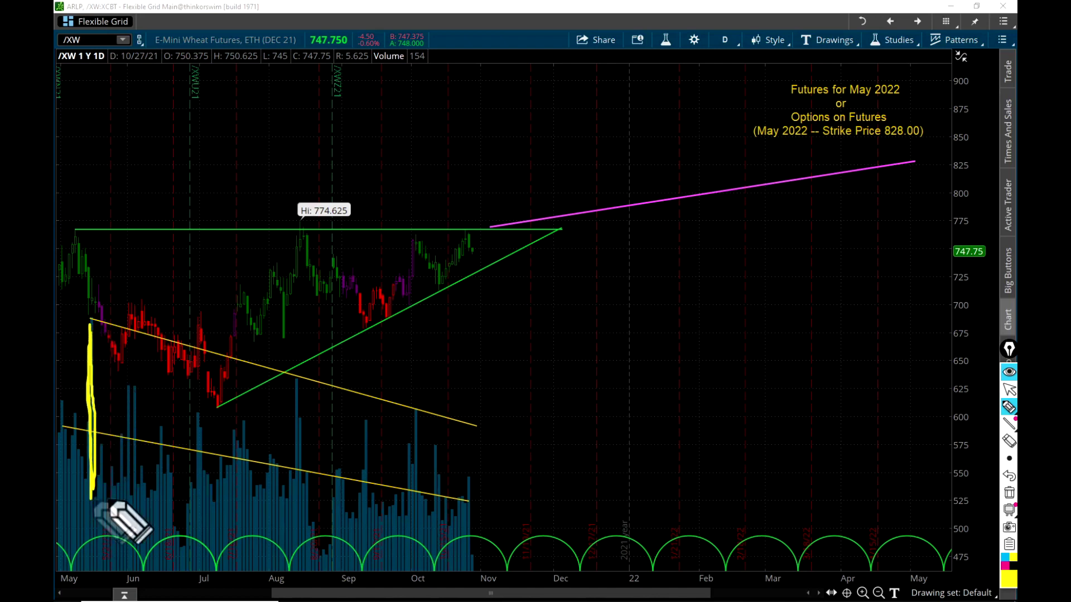
left_click_drag(296, 446, 298, 428)
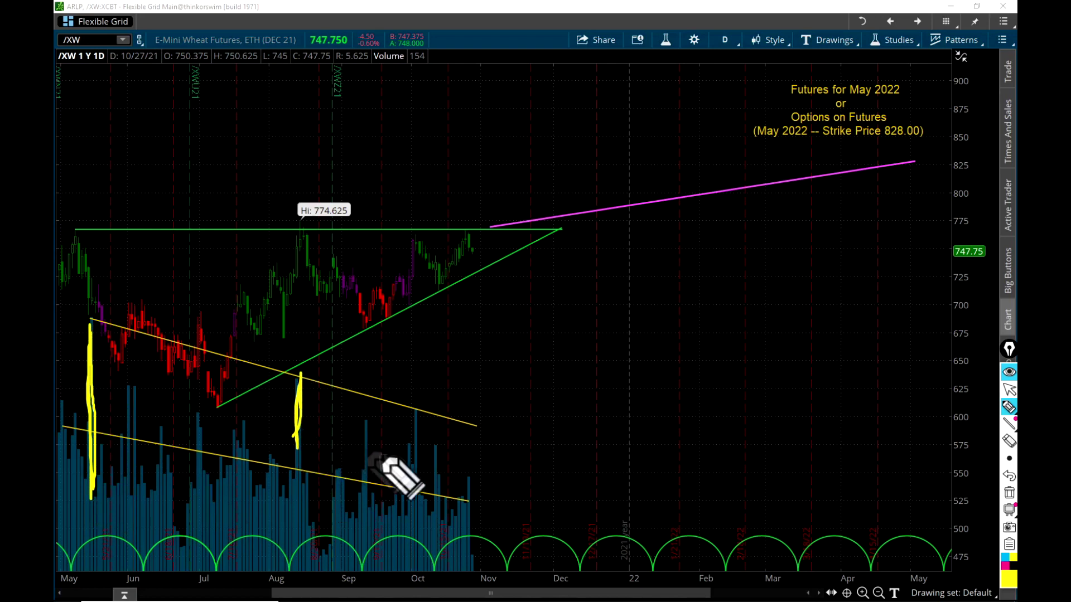
mouse_move(417, 437)
left_mouse_down()
mouse_move(414, 471)
mouse_move(412, 441)
left_mouse_up()
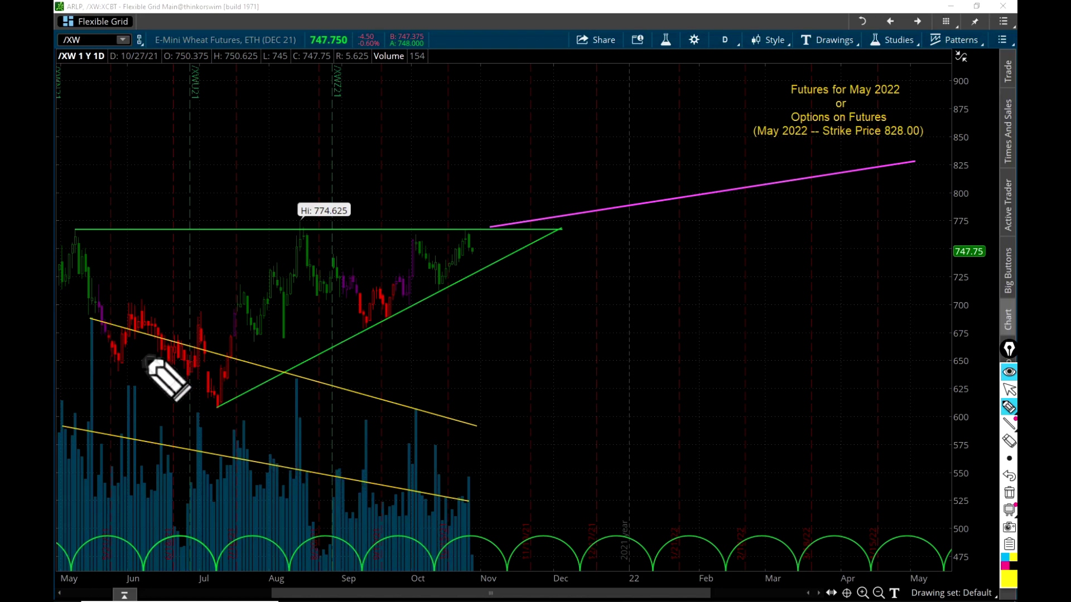
- Mark the tops of the May, August and October volume peaks and trace the declining upper and lower volume trendlines
left_click_drag(92, 319, 93, 334)
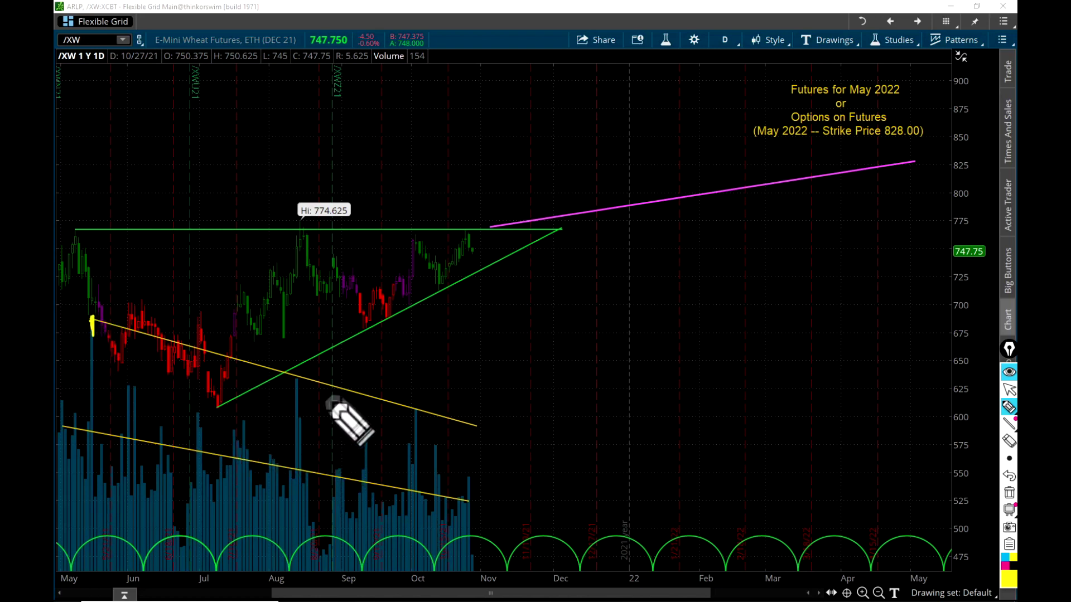
left_click_drag(294, 368, 301, 387)
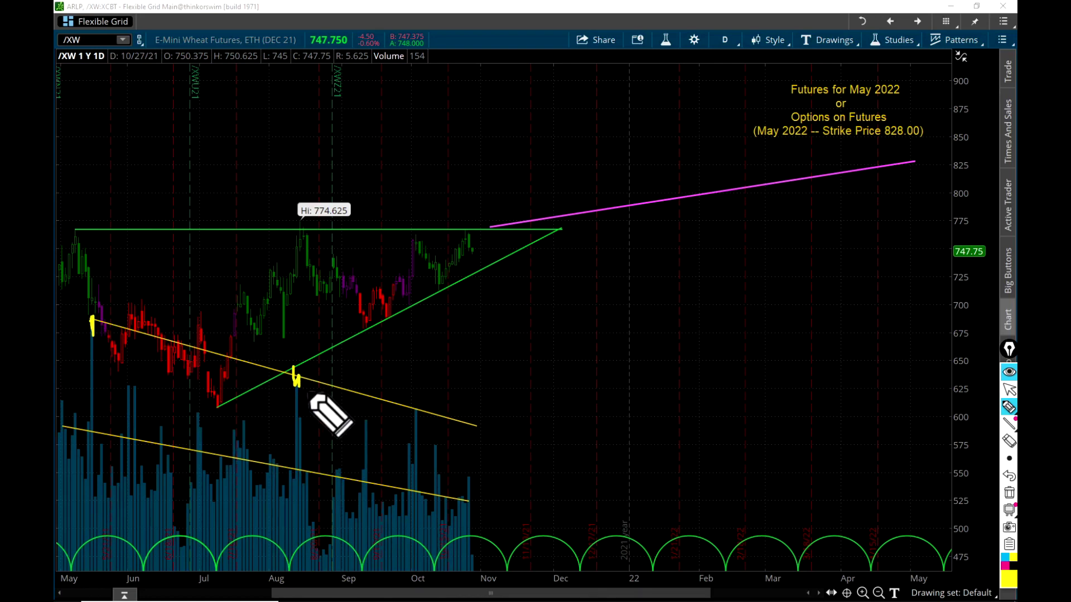
left_click_drag(415, 407, 415, 425)
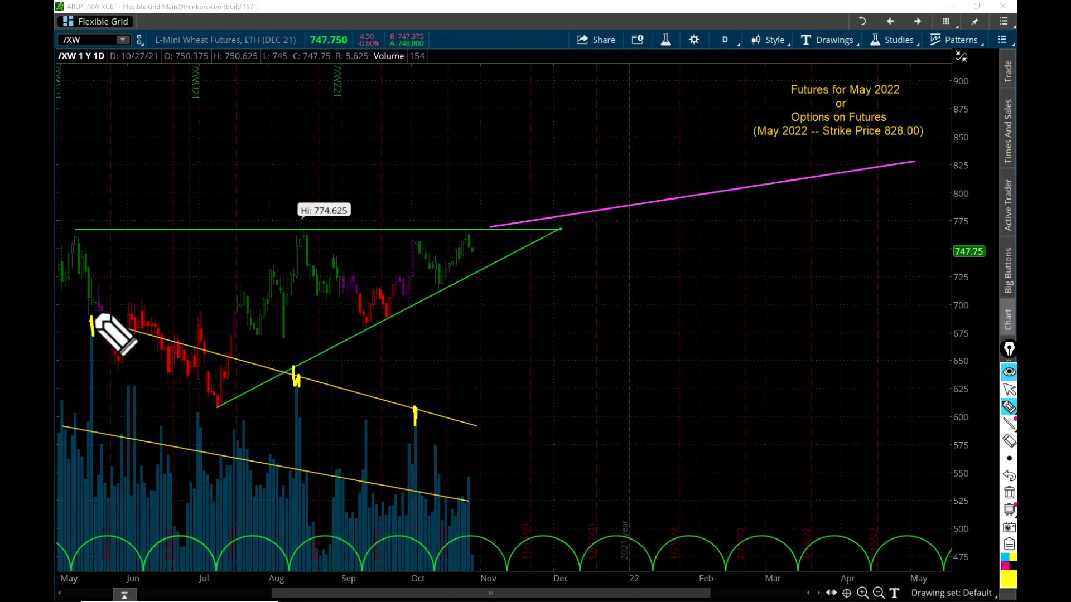
left_click_drag(92, 319, 467, 423)
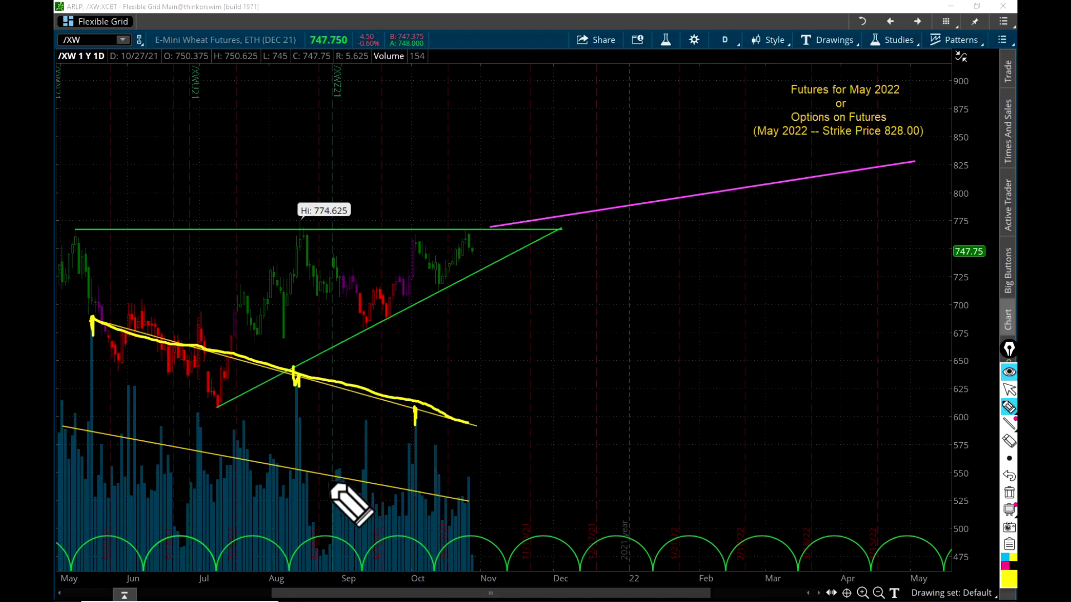
mouse_move(64, 428)
left_mouse_down()
mouse_move(462, 498)
mouse_move(57, 425)
left_mouse_up()
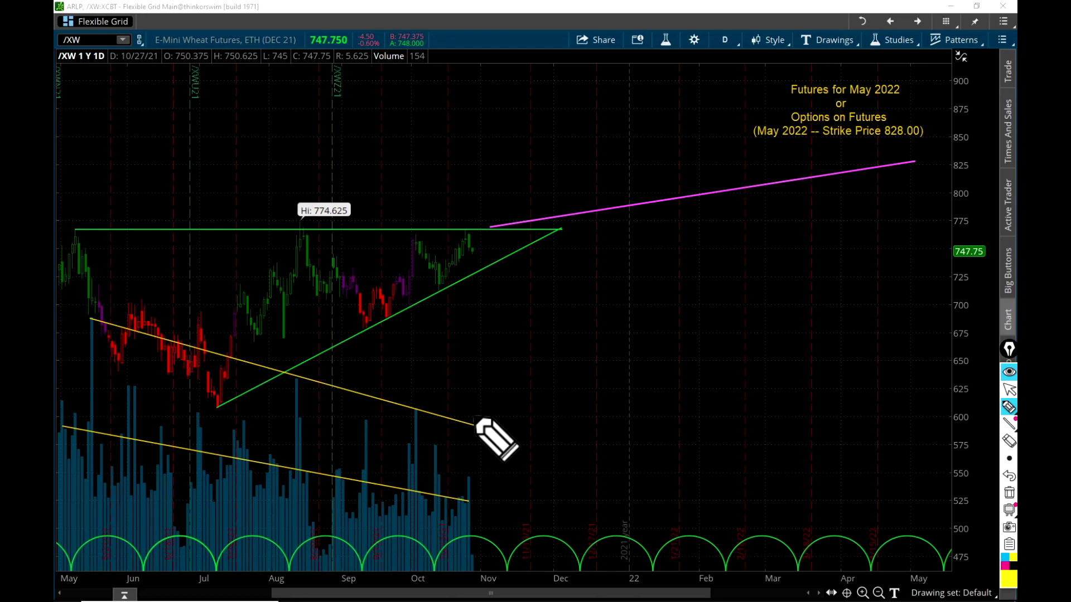
- Draw an upward breakout arrow from the latest price through the resistance line and handwrite 75% below the triangle
mouse_move(475, 251)
left_mouse_down()
mouse_move(493, 205)
mouse_move(488, 182)
mouse_move(469, 193)
left_mouse_up()
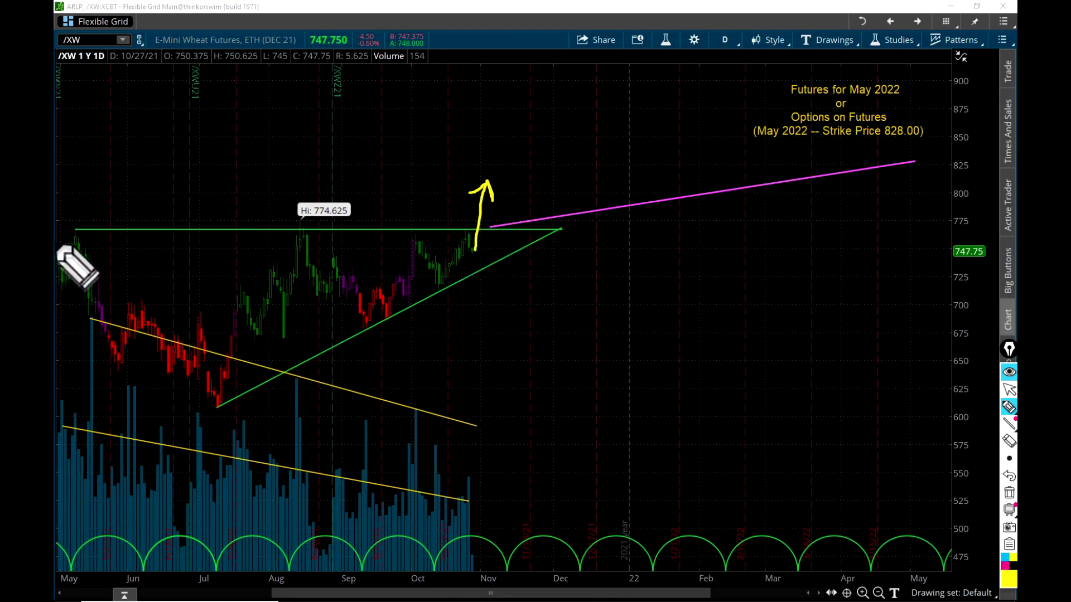
mouse_move(448, 316)
left_mouse_down()
mouse_move(471, 343)
mouse_move(499, 316)
mouse_move(474, 345)
left_mouse_up()
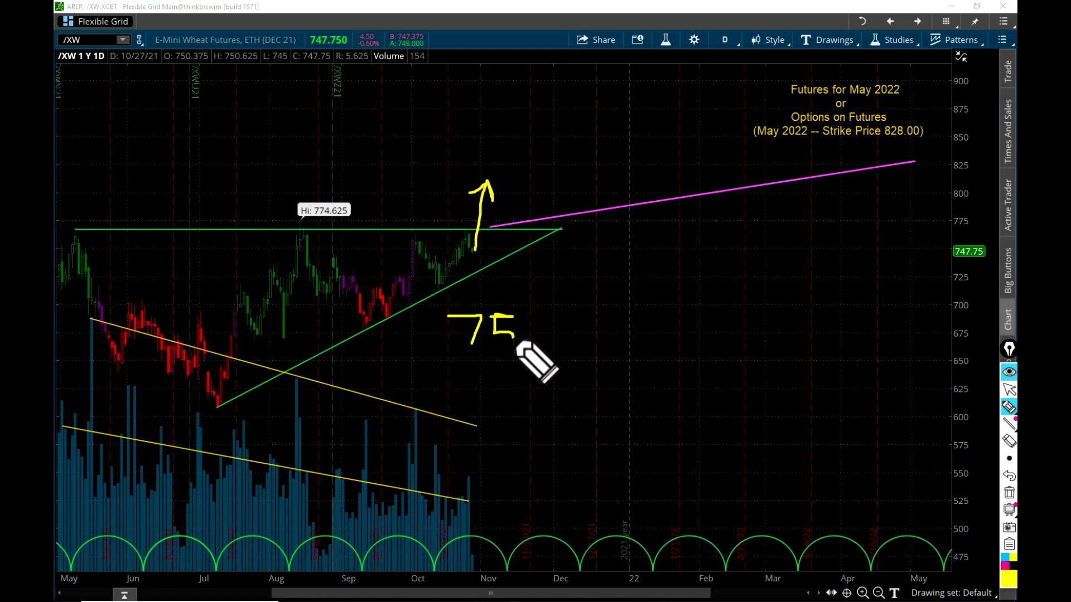
mouse_move(554, 313)
left_mouse_down()
mouse_move(526, 350)
mouse_move(530, 319)
mouse_move(547, 340)
left_mouse_up()
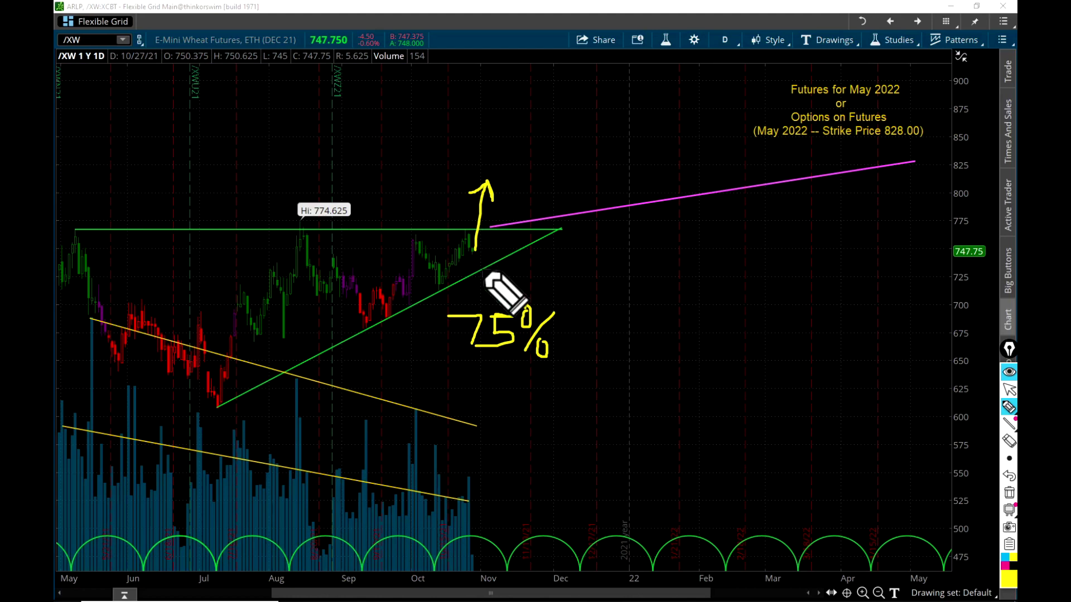
- Switch to the WheatBreakOut sheet in OpenOffice Calc, mark the two title lines, and circle the Hi column values
key("alt+Tab")
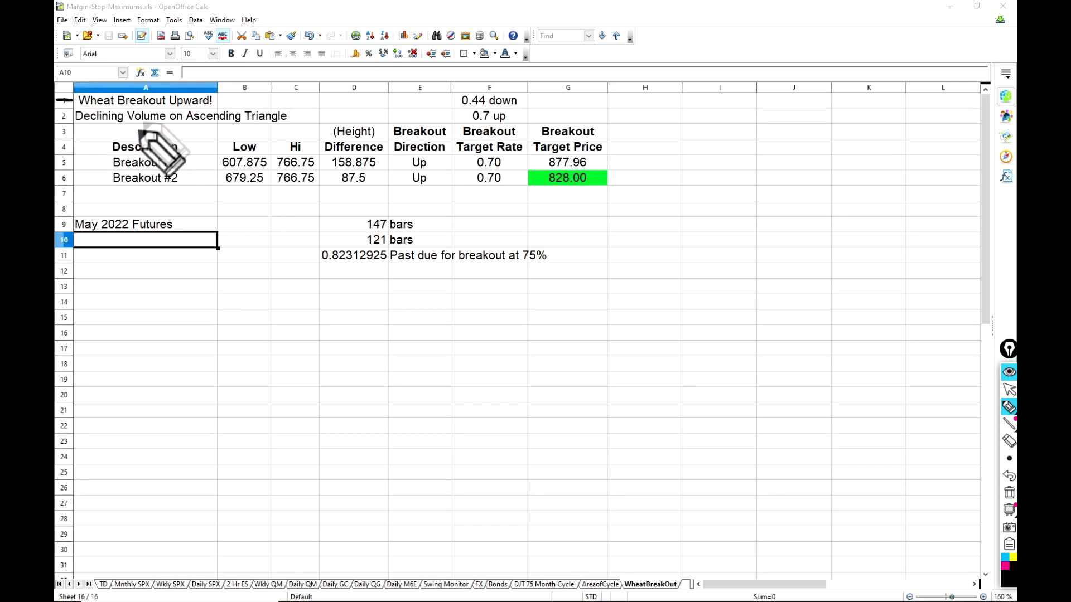
left_click_drag(250, 102, 222, 101)
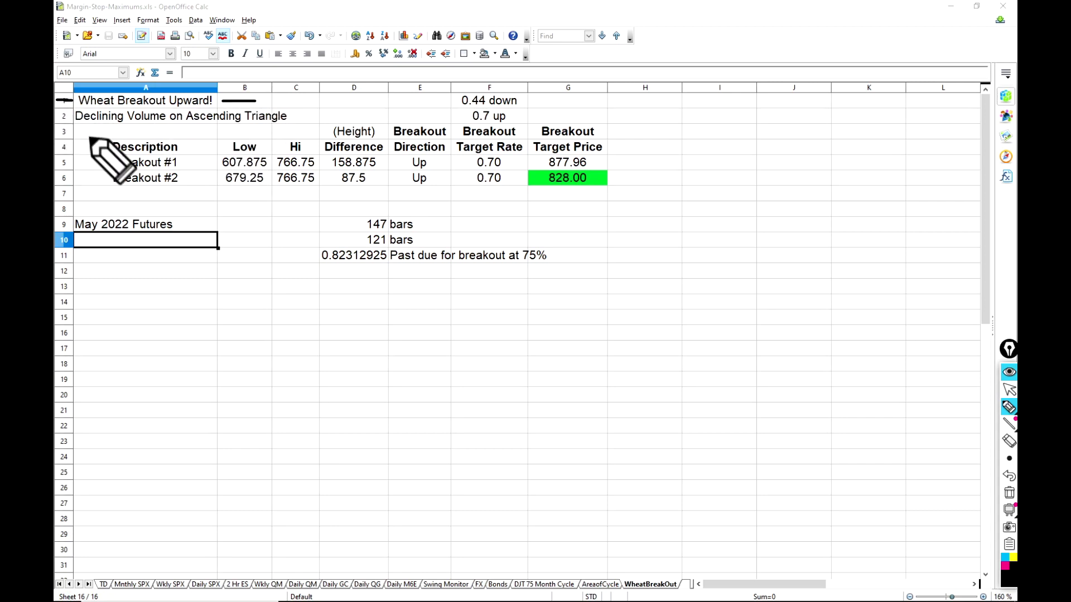
left_click_drag(75, 131, 294, 127)
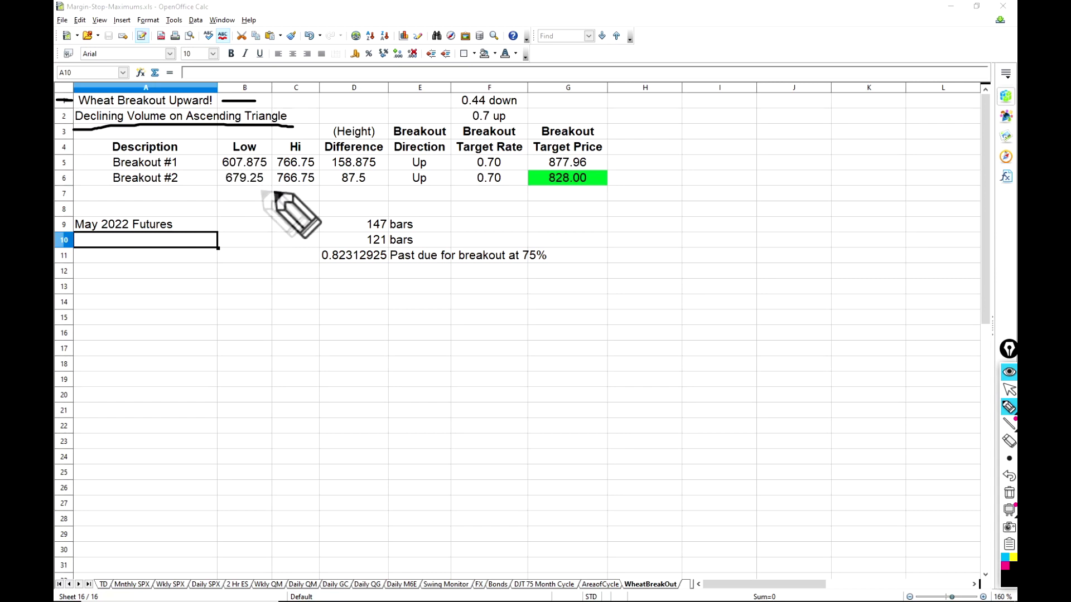
mouse_move(314, 196)
left_mouse_down()
mouse_move(316, 146)
mouse_move(276, 133)
mouse_move(331, 213)
left_mouse_up()
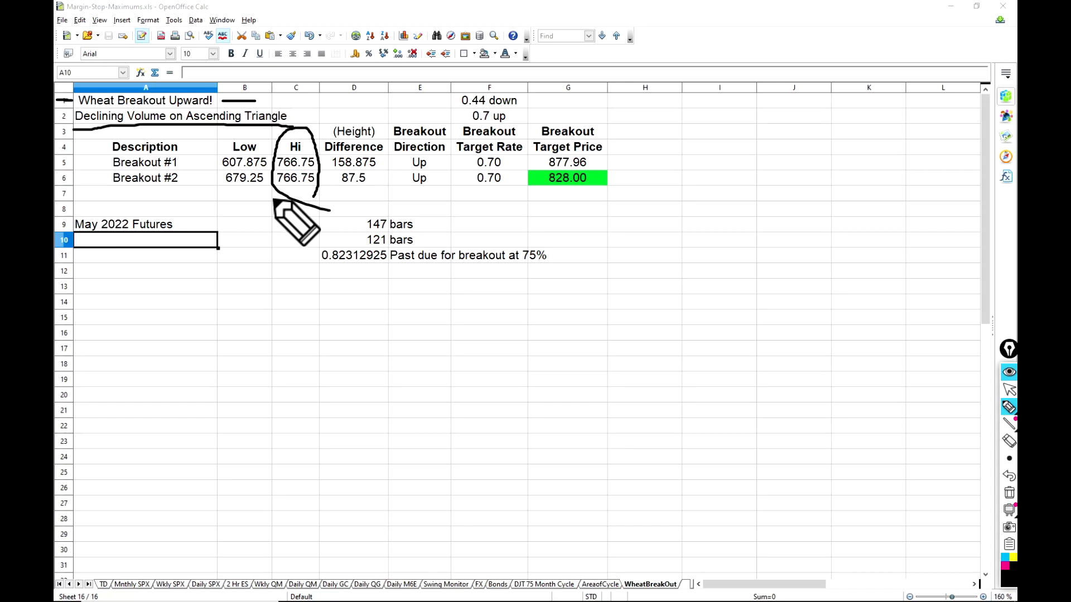
- Clear the ink from the sheet and point out the Breakout #1 row with a black stroke
key("ctrl+shift+c")
left_click_drag(63, 158, 90, 166)
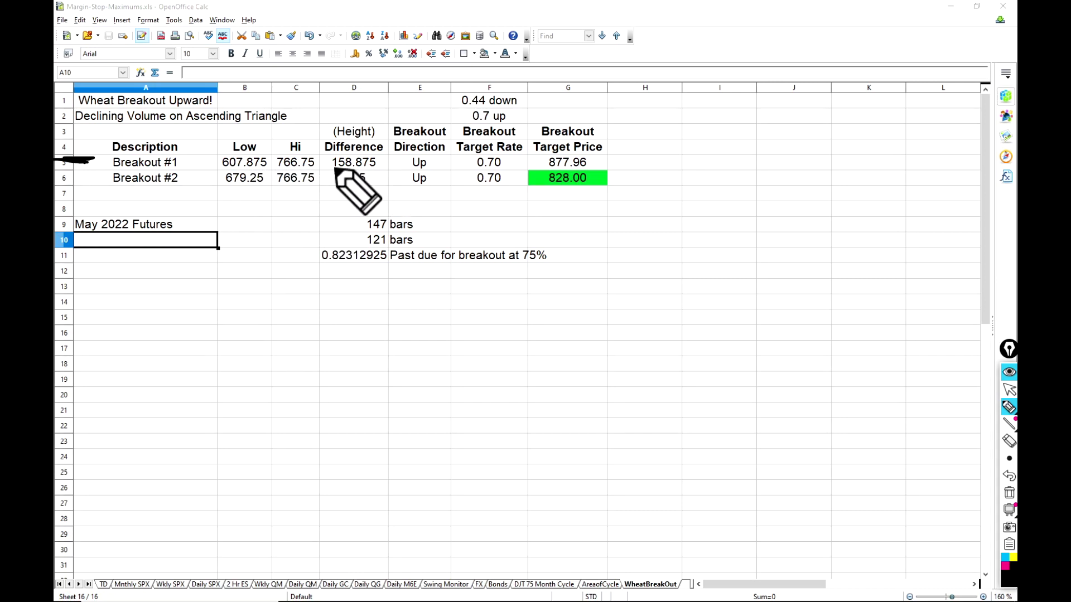
- In the Breakout #1 row, underline the height difference, circle the direction and target rate, and mark the target price with black ink
left_click_drag(334, 171, 383, 170)
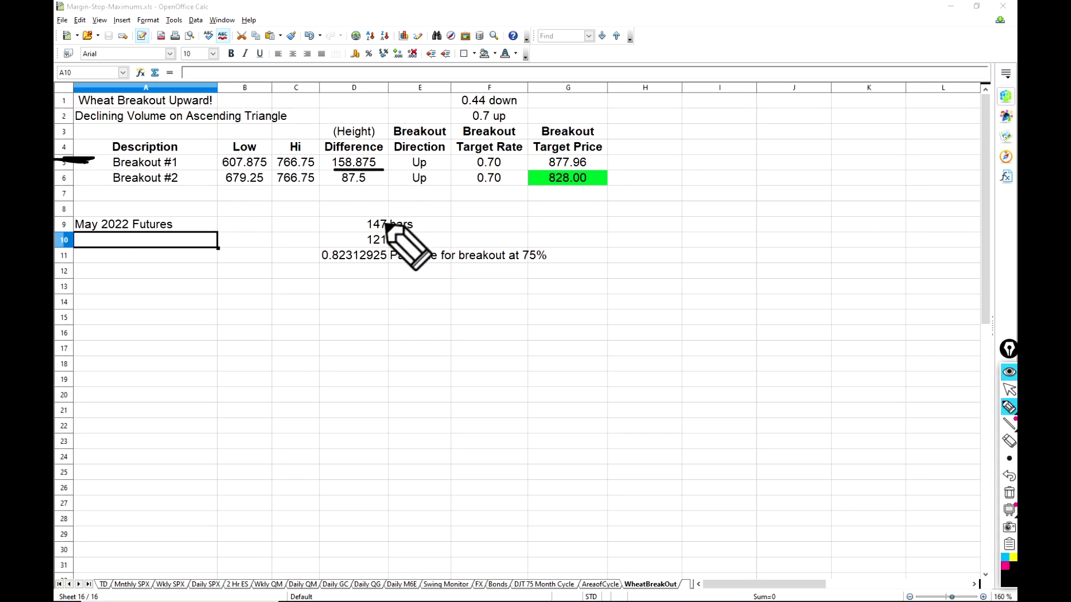
mouse_move(433, 170)
left_mouse_down()
mouse_move(396, 156)
mouse_move(425, 171)
left_mouse_up()
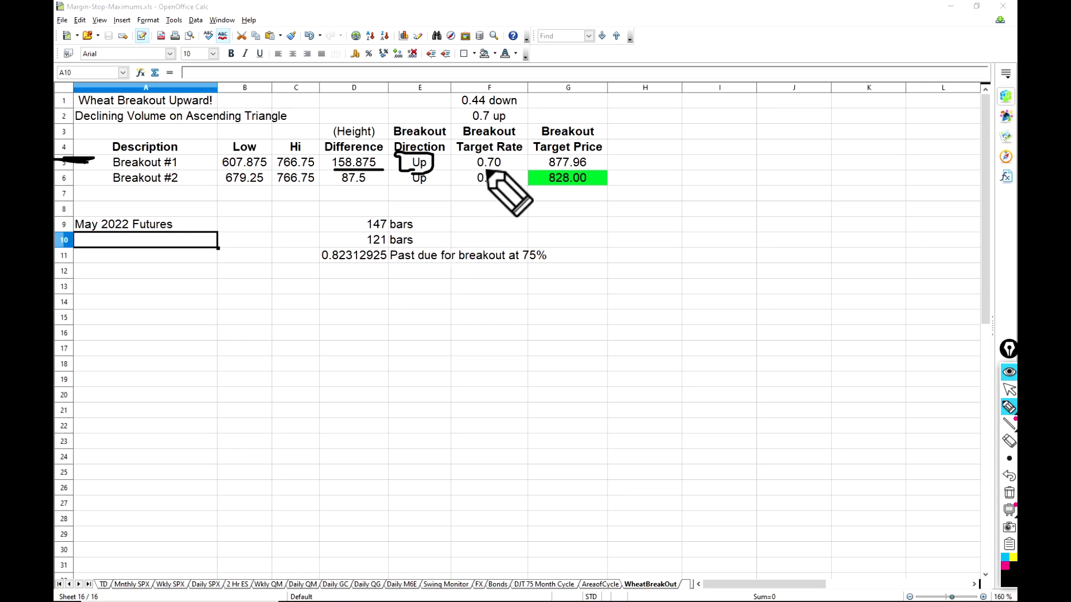
mouse_move(507, 167)
left_mouse_down()
mouse_move(515, 146)
mouse_move(461, 152)
mouse_move(509, 170)
left_mouse_up()
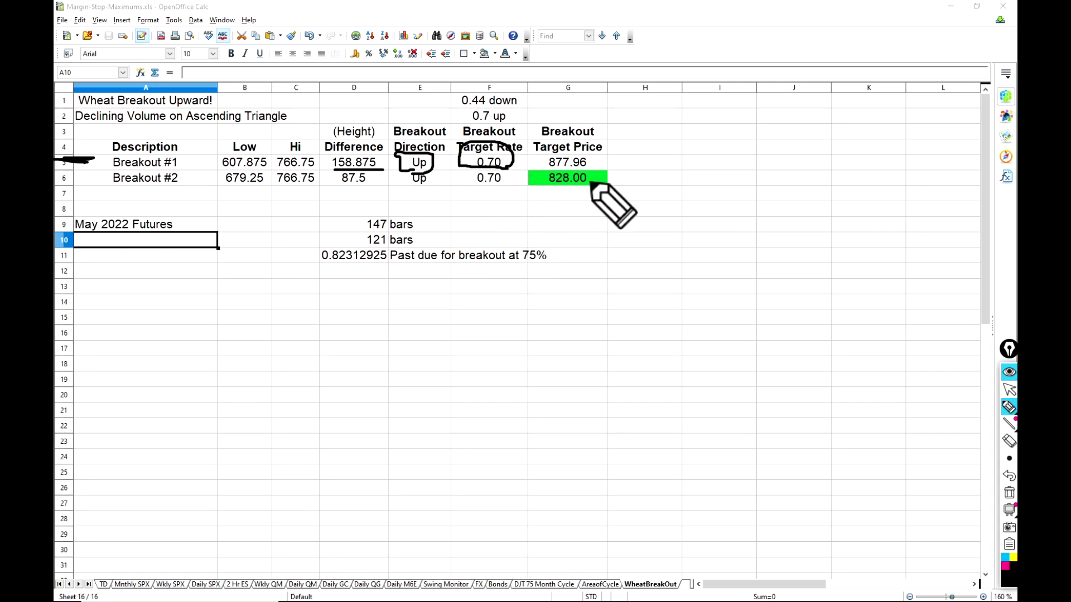
left_click_drag(631, 161, 609, 163)
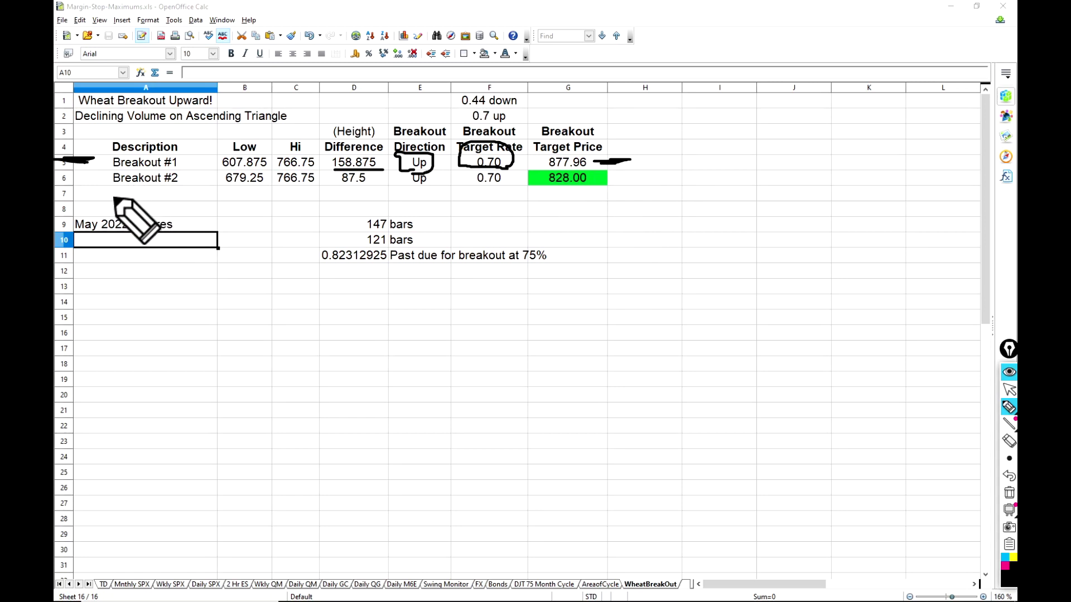
- Mark the Breakout #2 row and underline its low, high and height difference values
left_click_drag(67, 178, 86, 180)
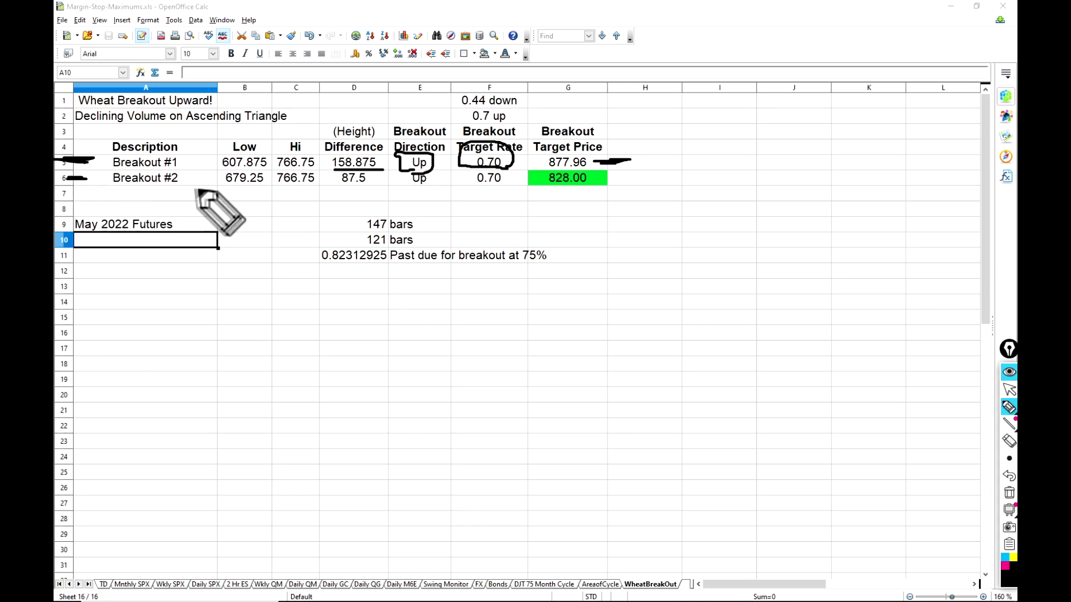
left_click_drag(227, 189, 323, 191)
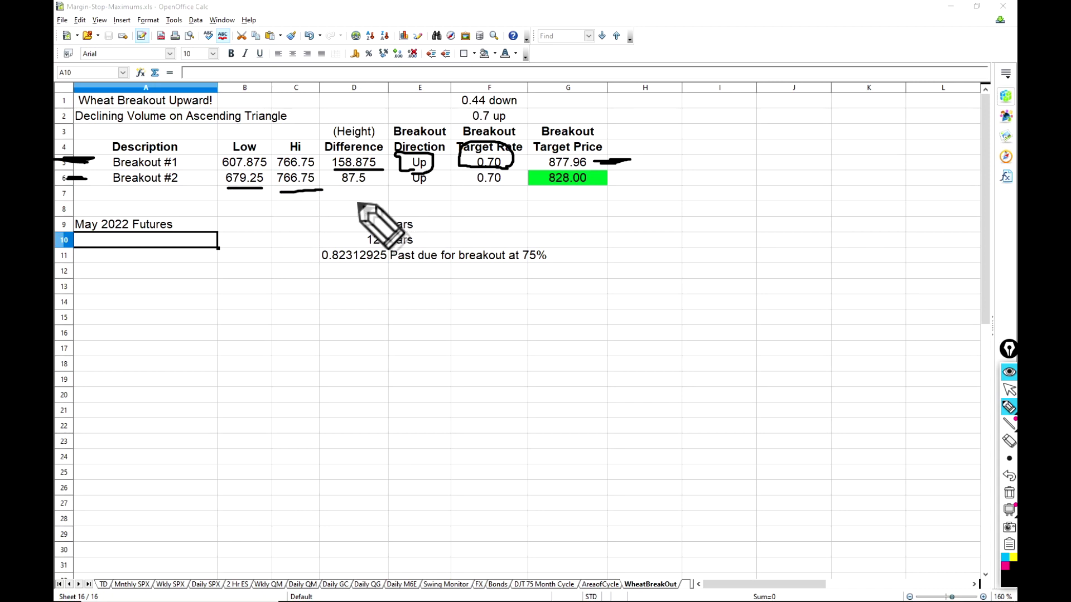
left_click_drag(340, 194, 373, 193)
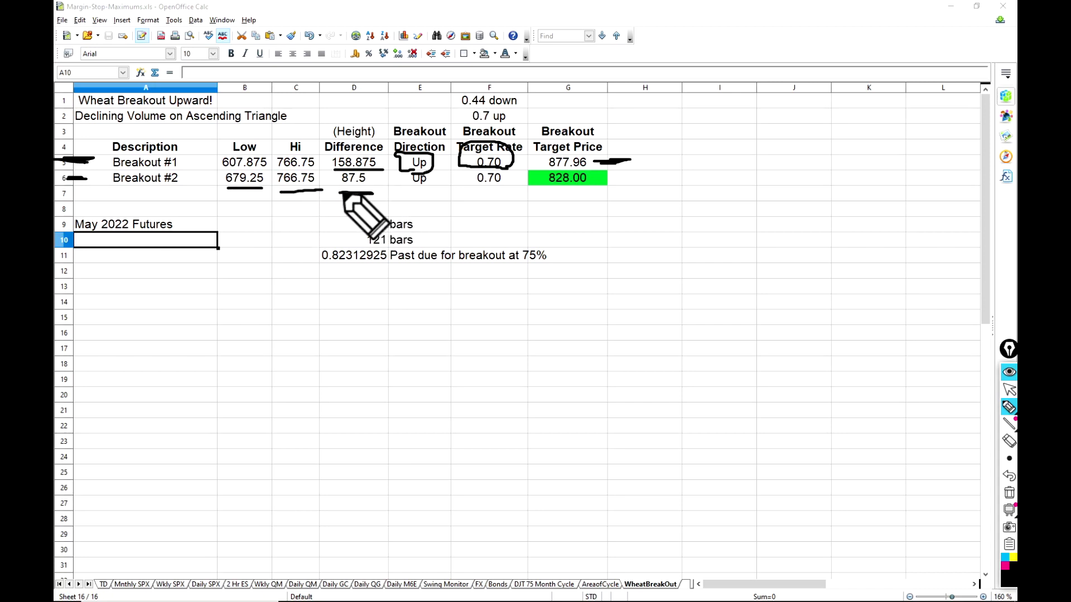
- Sketch a small right triangle between two horizontal lines in the empty cells beside the table to illustrate height
mouse_move(740, 283)
left_mouse_down()
mouse_move(741, 215)
mouse_move(706, 183)
mouse_move(790, 182)
left_mouse_up()
left_click_drag(703, 285, 795, 286)
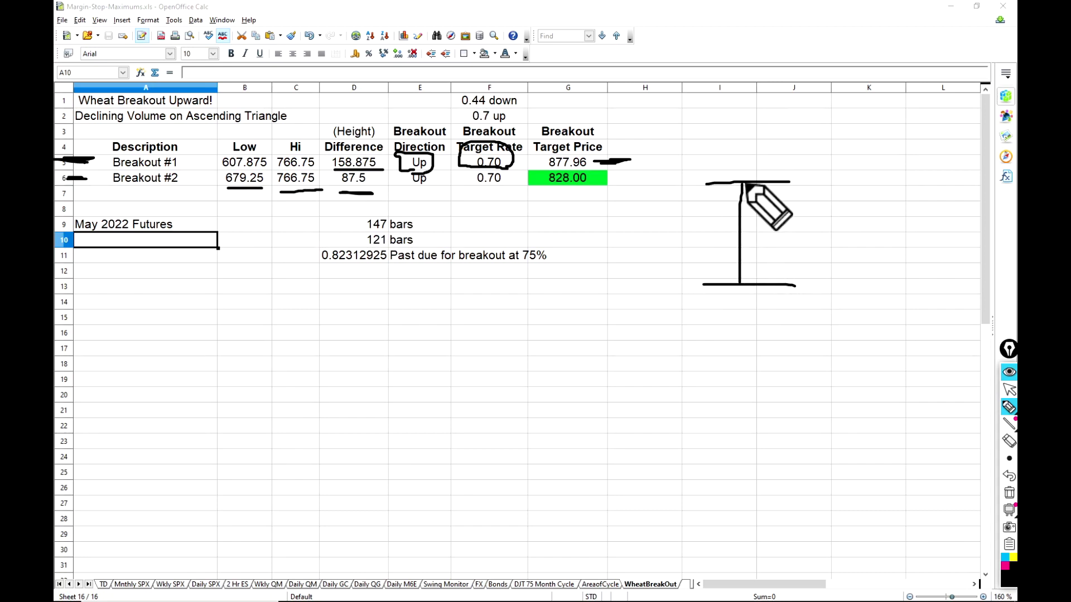
left_click_drag(746, 184, 789, 285)
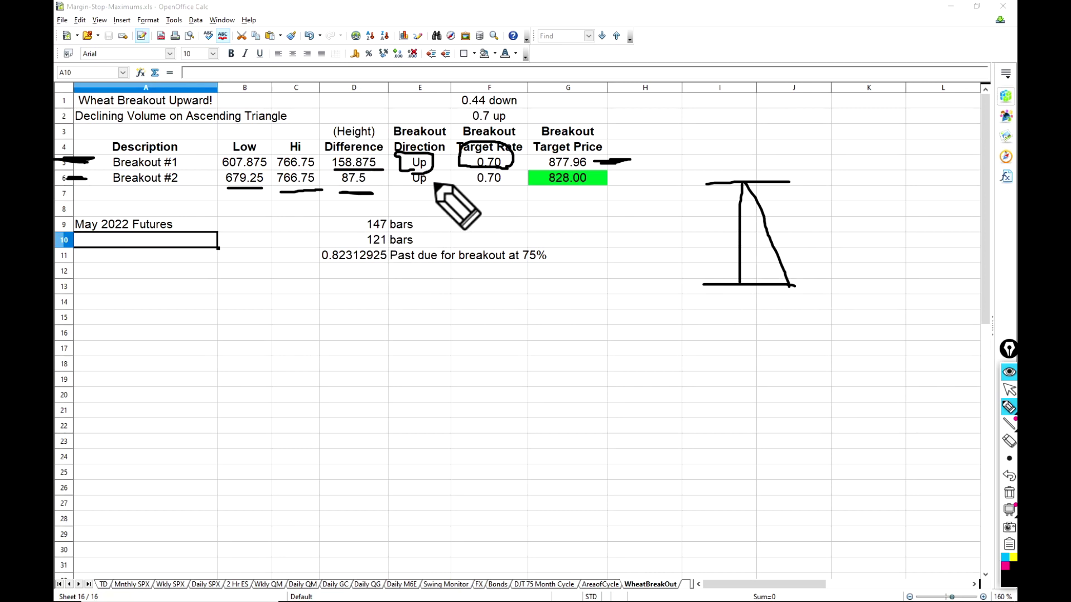
- Circle the Breakout #2 target rate, point an arrow at its target price, and circle the whole Breakout Target Price column
mouse_move(490, 170)
left_mouse_down()
mouse_move(454, 182)
mouse_move(491, 195)
left_mouse_up()
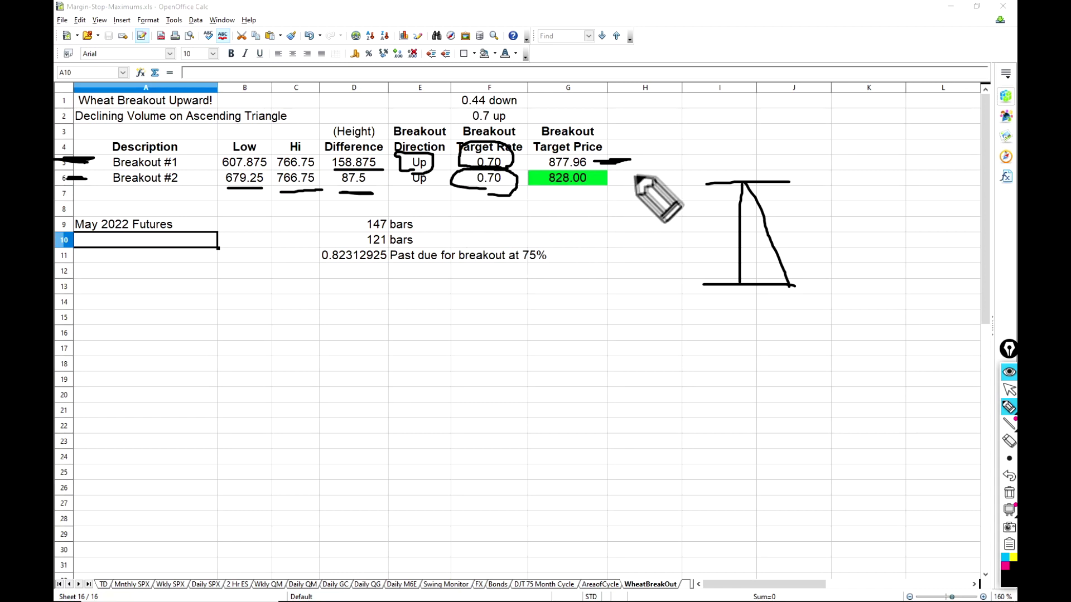
mouse_move(652, 174)
left_mouse_down()
mouse_move(609, 178)
mouse_move(619, 182)
left_mouse_up()
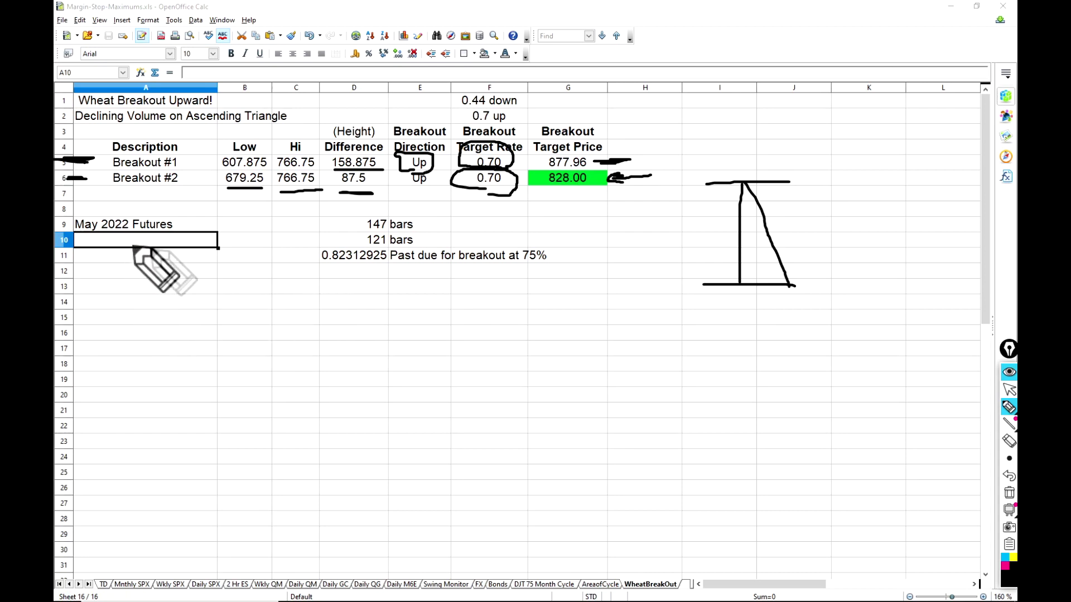
mouse_move(580, 205)
left_mouse_down()
mouse_move(613, 202)
mouse_move(638, 140)
mouse_move(522, 190)
mouse_move(601, 225)
left_mouse_up()
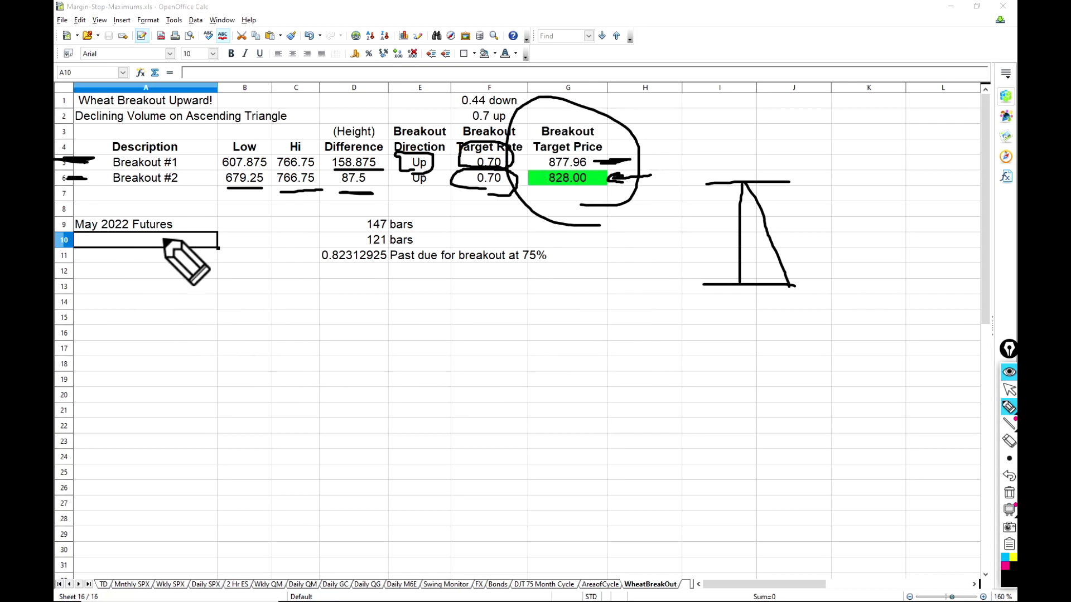
- Circle May 2022 Futures, mark the 147 bars entry, and sketch a large sloping box with bar ticks along its base below
mouse_move(182, 238)
left_mouse_down()
mouse_move(140, 208)
mouse_move(56, 226)
mouse_move(183, 241)
left_mouse_up()
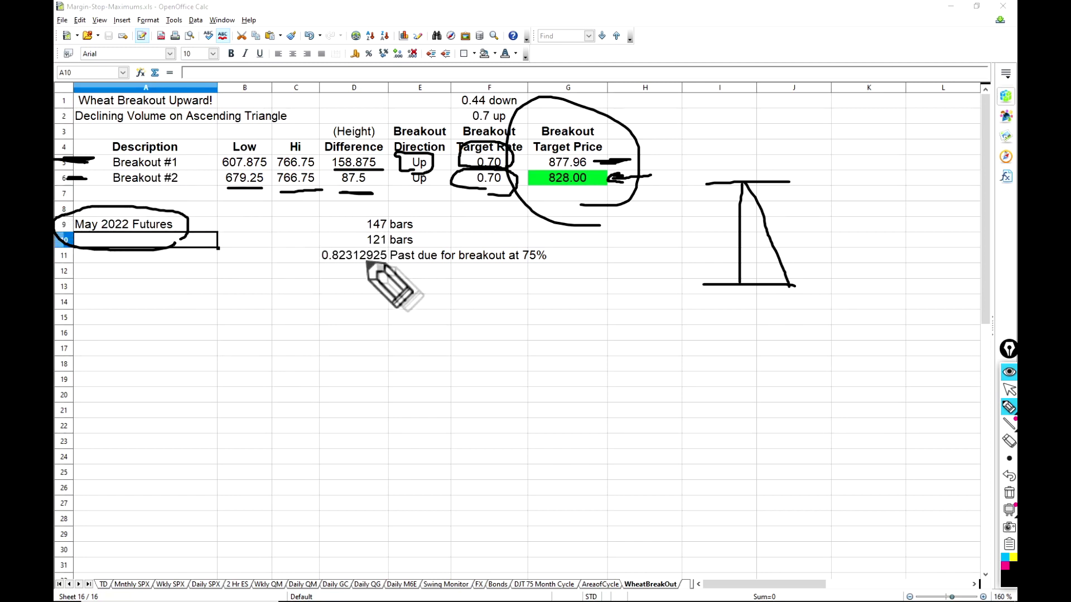
left_click_drag(286, 225, 335, 224)
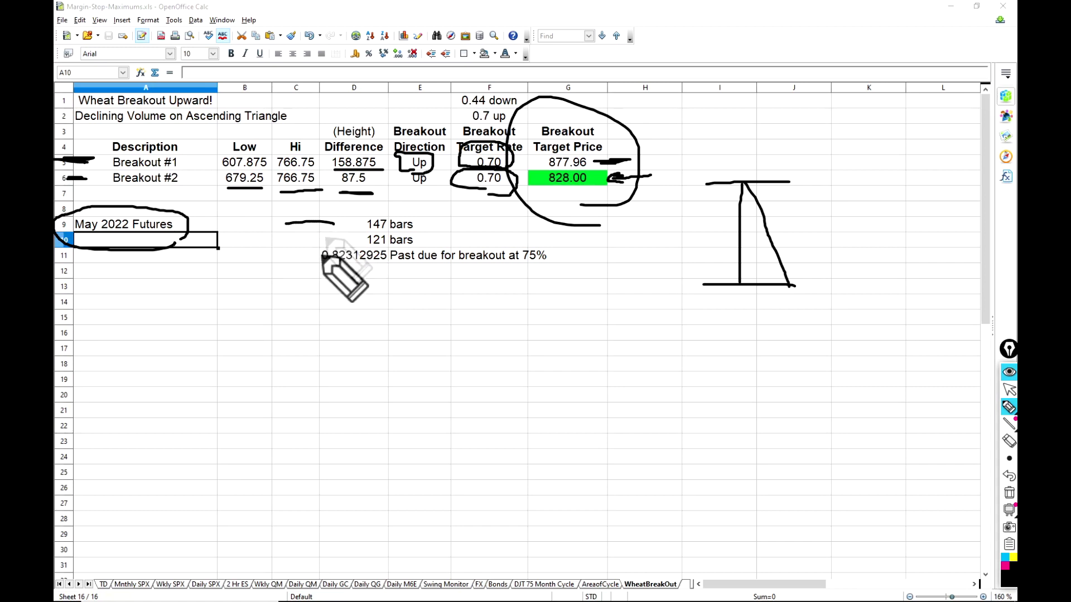
mouse_move(333, 323)
left_mouse_down()
mouse_move(689, 424)
mouse_move(365, 471)
mouse_move(316, 366)
mouse_move(323, 316)
mouse_move(710, 364)
mouse_move(701, 519)
mouse_move(297, 477)
left_mouse_up()
mouse_move(343, 451)
left_mouse_down()
mouse_move(343, 468)
mouse_move(453, 476)
left_mouse_up()
mouse_move(491, 451)
left_mouse_down()
mouse_move(496, 473)
mouse_move(578, 505)
mouse_move(625, 505)
left_mouse_up()
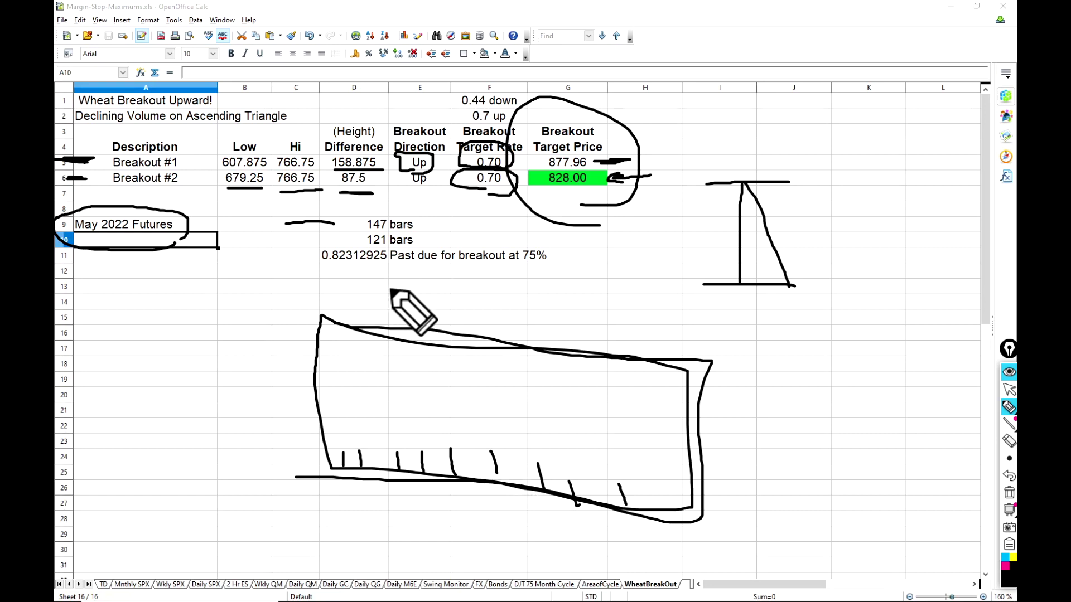
- Circle the Past due for breakout note and underline its 75% and the calculated bar ratio
mouse_move(447, 279)
left_mouse_down()
mouse_move(575, 285)
mouse_move(521, 241)
mouse_move(380, 268)
mouse_move(408, 279)
left_mouse_up()
left_click_drag(513, 267, 539, 270)
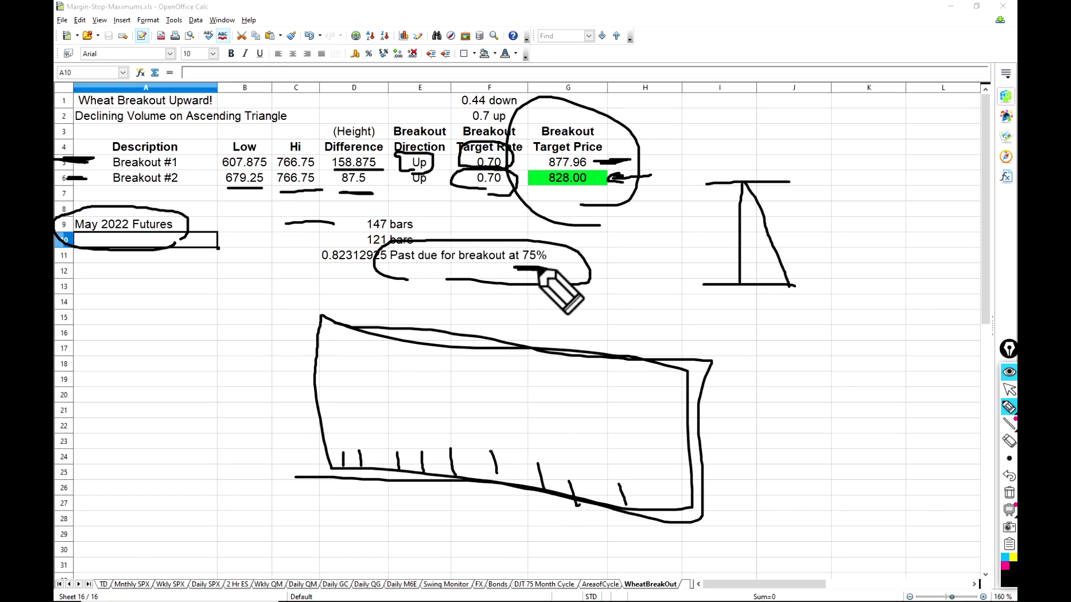
left_click_drag(313, 269, 355, 269)
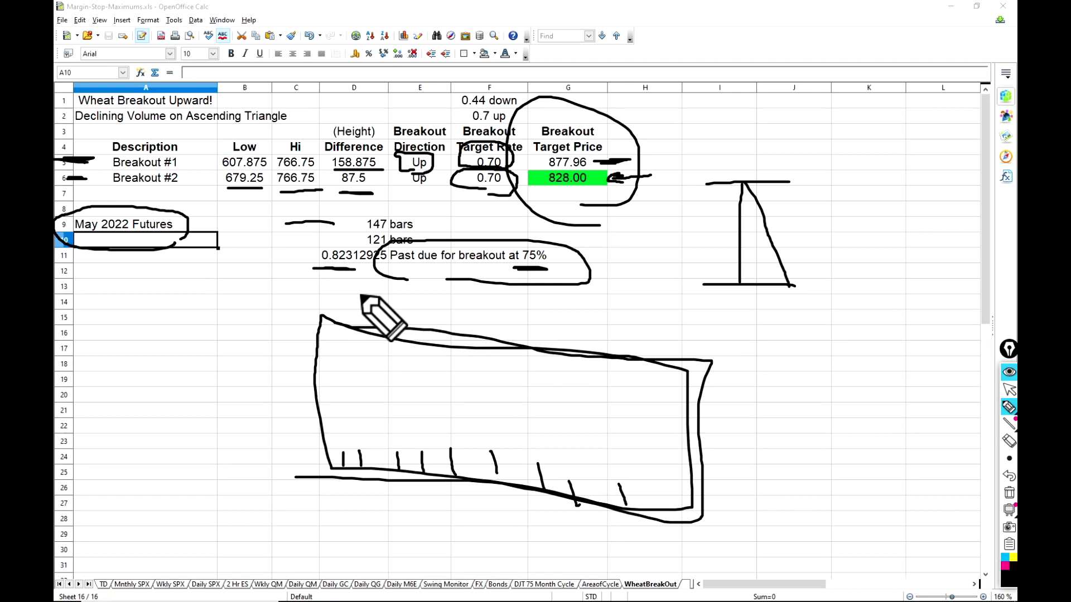
- Clear the black ink, draw a pink arrow below the breakout note, and circle the bar ratio and 75% in pink
key("Delete")
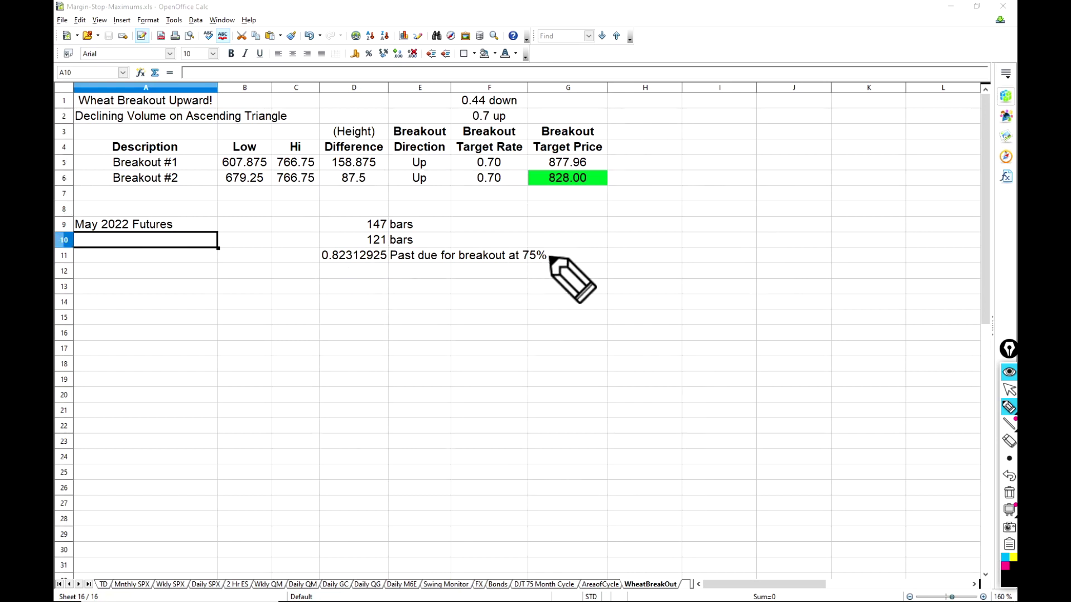
left_click_drag(354, 305, 450, 285)
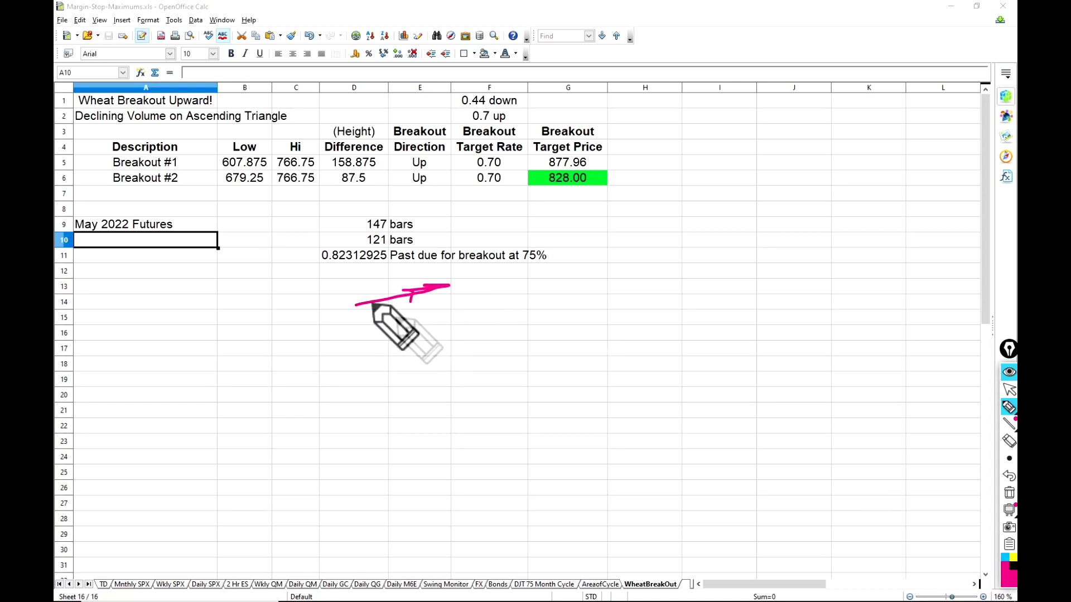
mouse_move(341, 275)
left_mouse_down()
mouse_move(395, 273)
mouse_move(359, 246)
mouse_move(290, 261)
mouse_move(350, 270)
left_mouse_up()
mouse_move(539, 270)
left_mouse_down()
mouse_move(565, 270)
mouse_move(549, 274)
left_mouse_up()
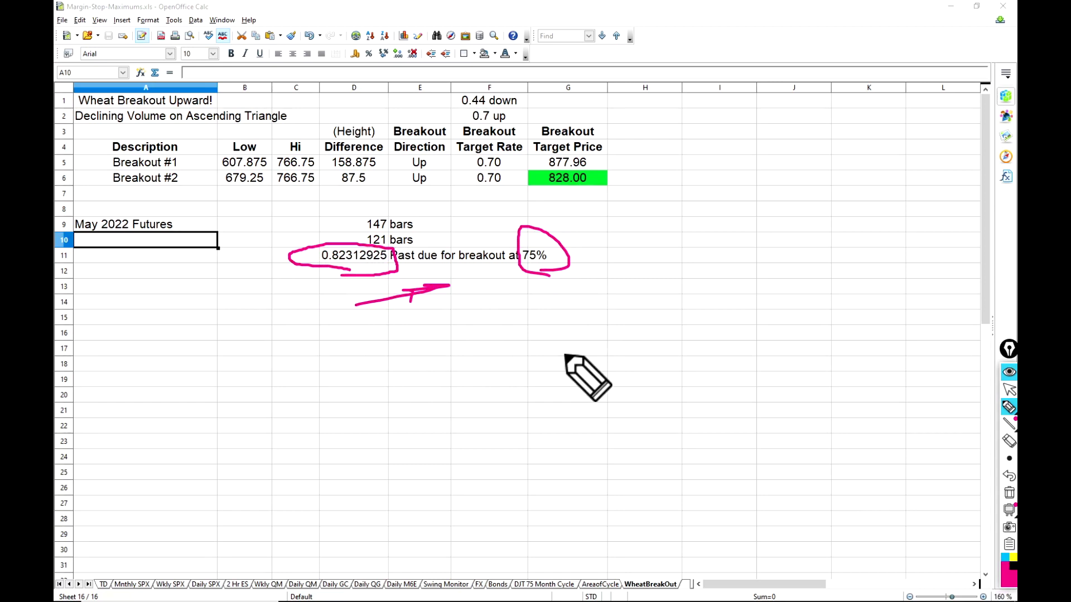
- Sketch a pink ascending triangle below the table with a zigzag price path inside and a breakout line through its flat top
left_click_drag(558, 312, 797, 310)
left_click_drag(575, 427, 704, 350)
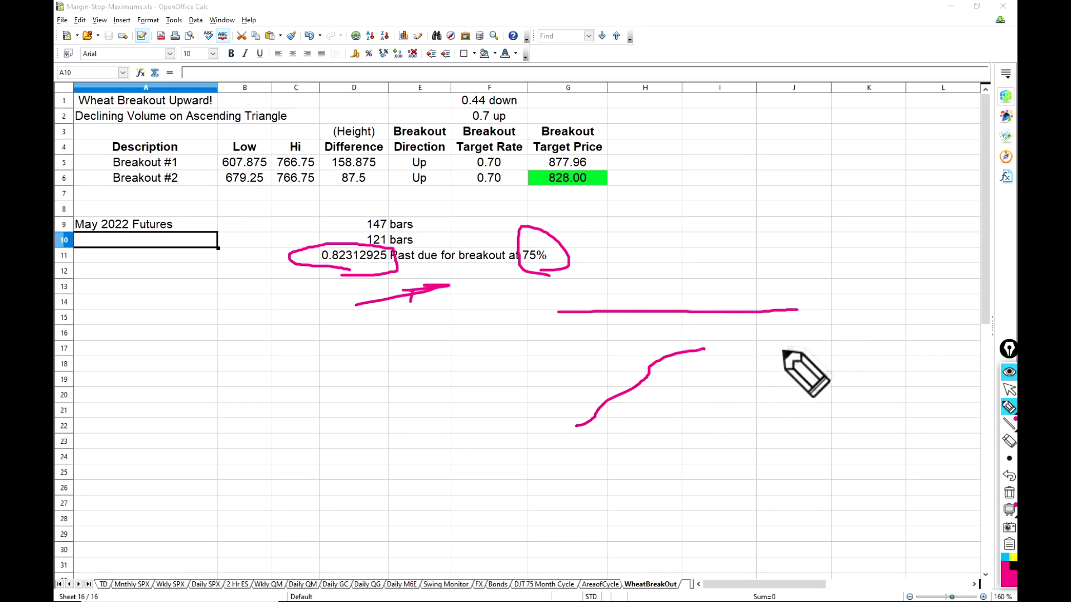
mouse_move(797, 310)
left_mouse_down()
mouse_move(692, 376)
mouse_move(554, 432)
left_mouse_up()
mouse_move(496, 309)
left_mouse_down()
mouse_move(591, 416)
mouse_move(620, 333)
mouse_move(662, 390)
mouse_move(722, 327)
mouse_move(743, 334)
mouse_move(749, 315)
left_mouse_up()
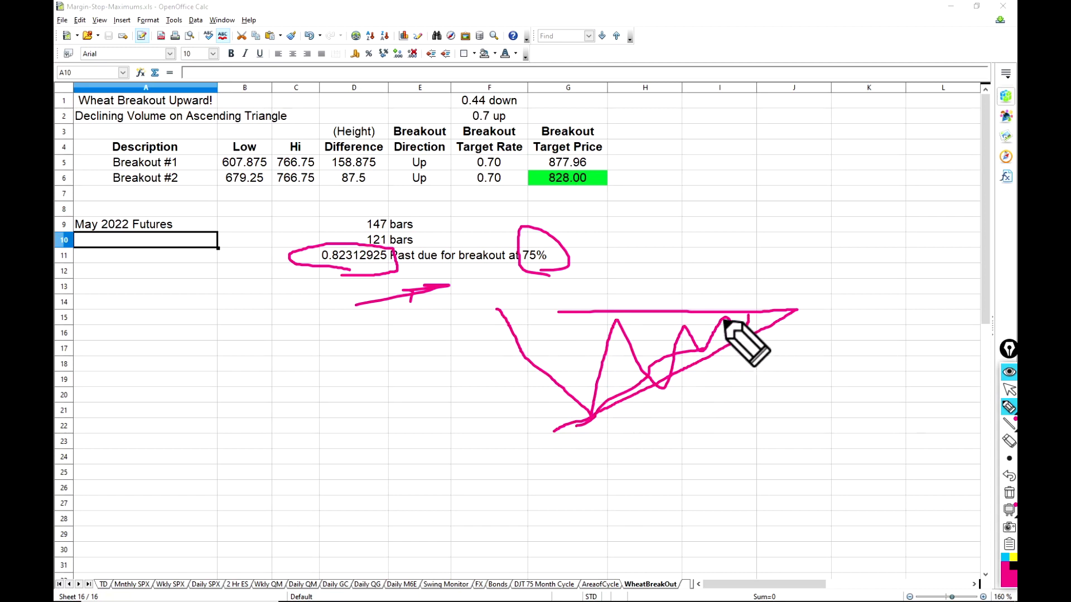
left_click_drag(725, 319, 753, 269)
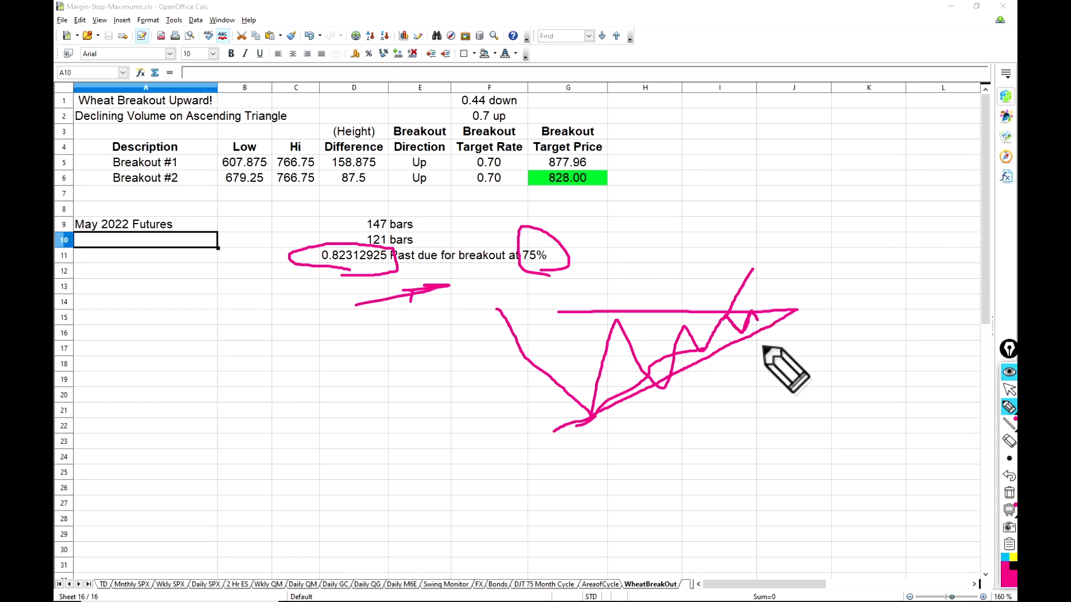
- Handwrite 11/10/2021 under the triangle's tip and add a second breakout line rising nearer the tip
left_click_drag(789, 336, 772, 366)
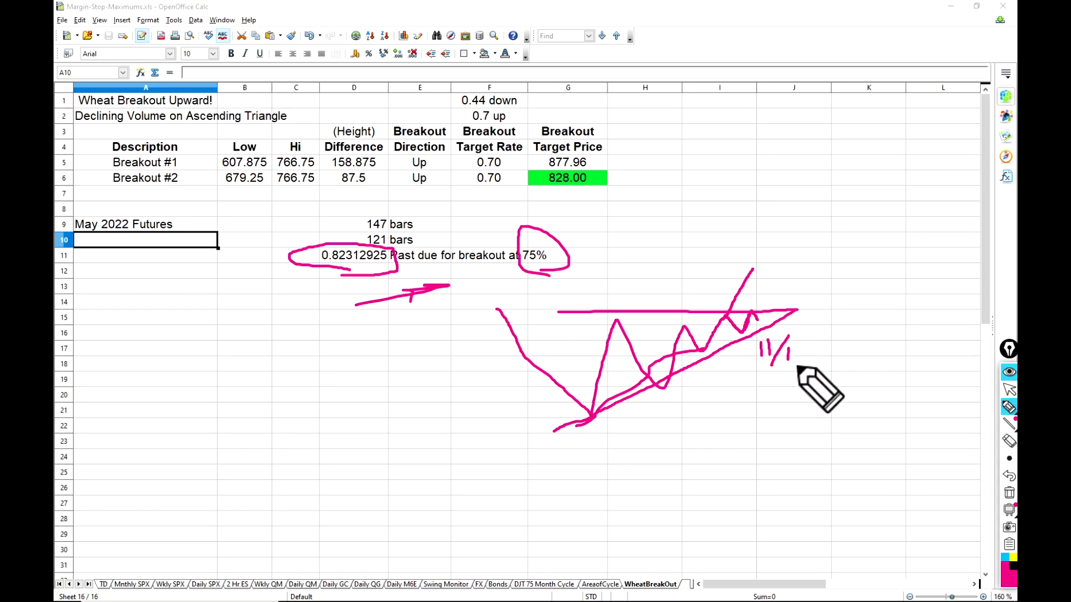
mouse_move(802, 347)
left_mouse_down()
mouse_move(799, 390)
mouse_move(853, 365)
mouse_move(890, 379)
left_mouse_up()
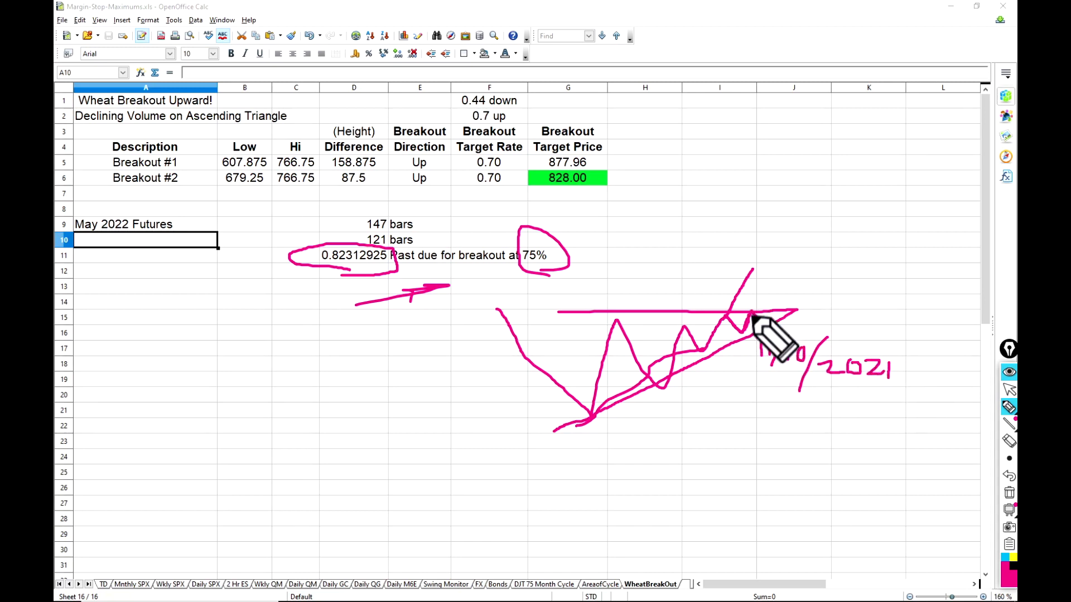
left_click_drag(766, 323, 799, 258)
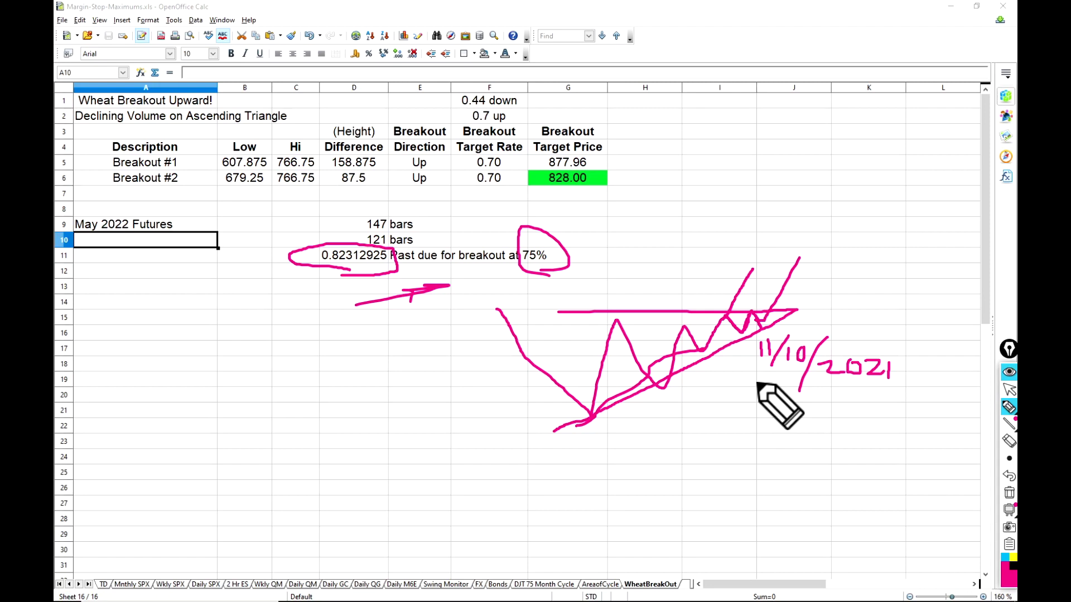
- Switch to the thinkorswim /XW chart and draw a yellow vertical mark between resistance and support at the magenta line's start
key("alt+Tab")
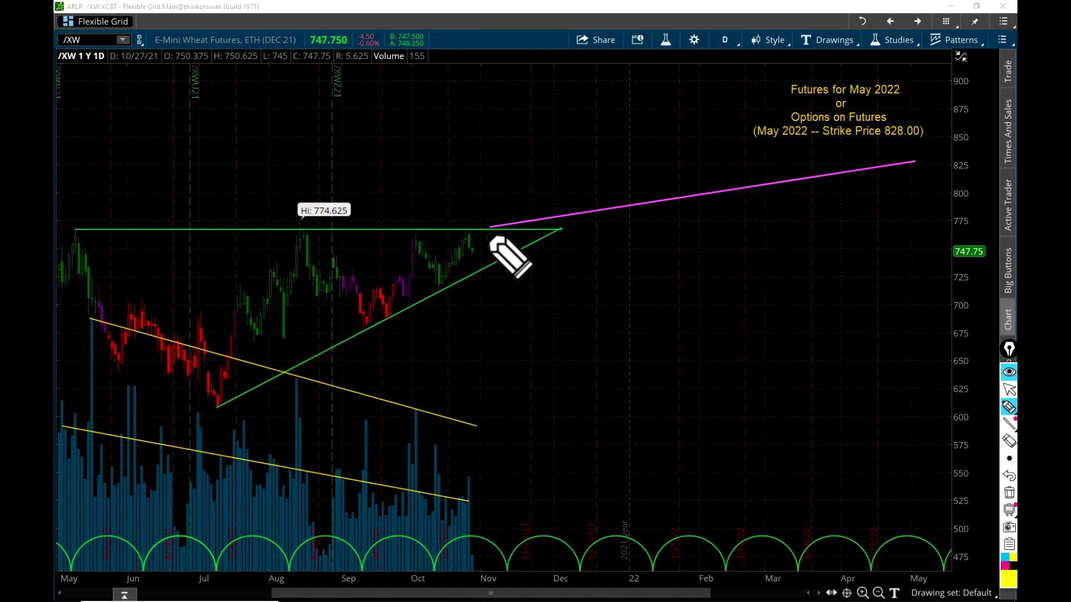
mouse_move(488, 225)
left_mouse_down()
mouse_move(491, 268)
mouse_move(489, 229)
left_mouse_up()
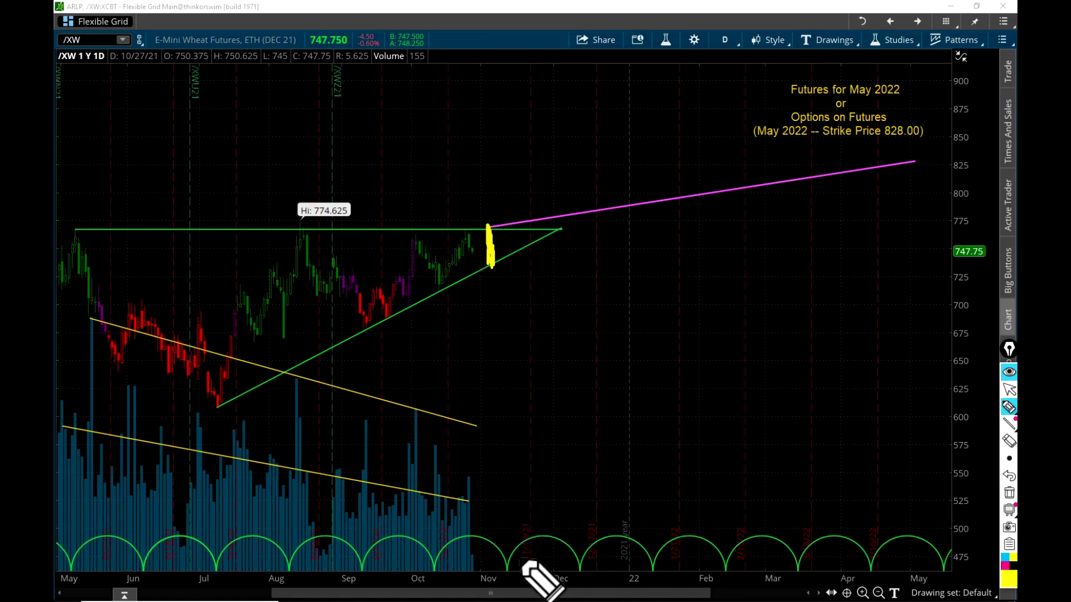
key("Escape")
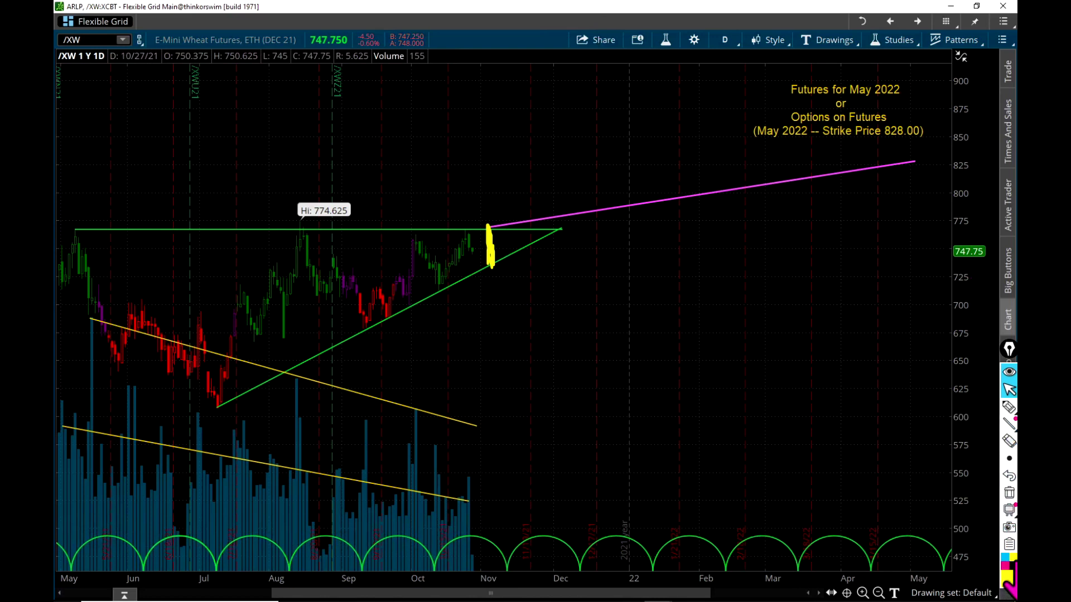
- Mark the November cycle boundary on the time axis in yellow and trace a dip from the latest price up to resistance
left_click(1009, 408)
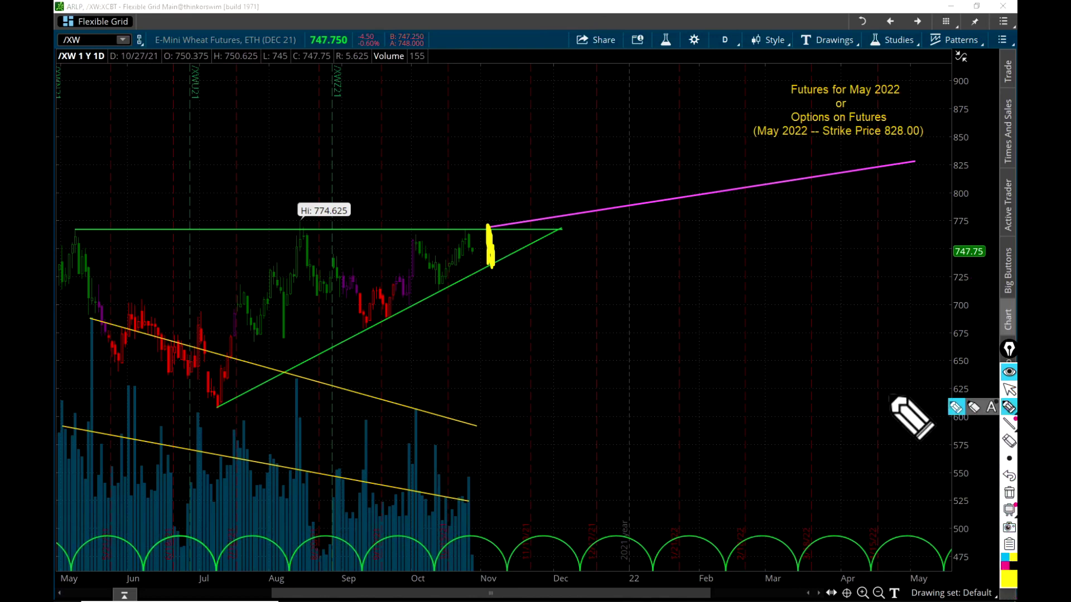
left_click_drag(504, 514, 506, 554)
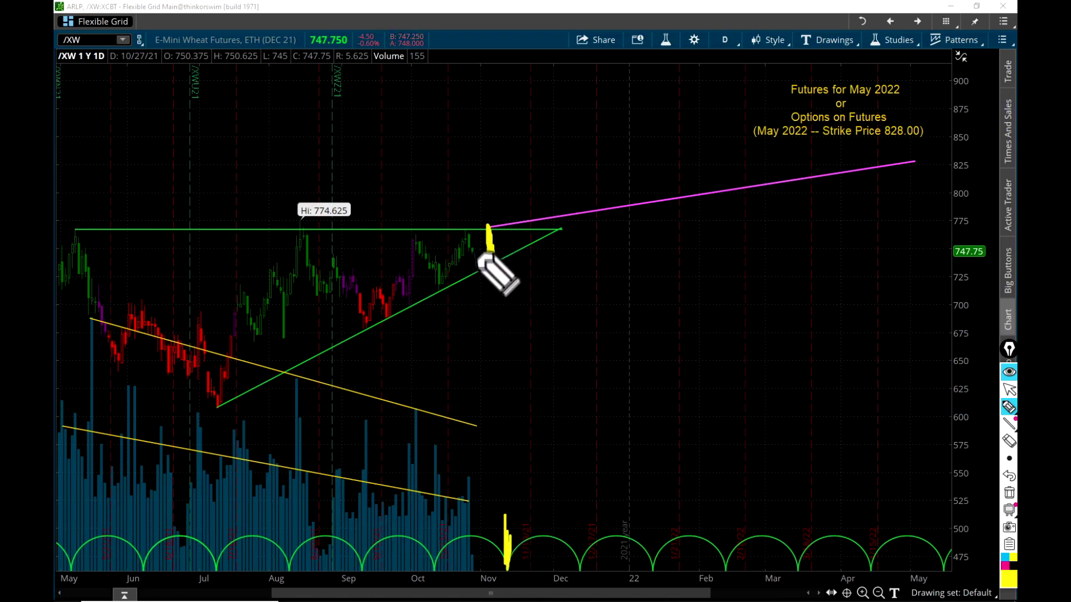
left_click_drag(490, 249, 491, 267)
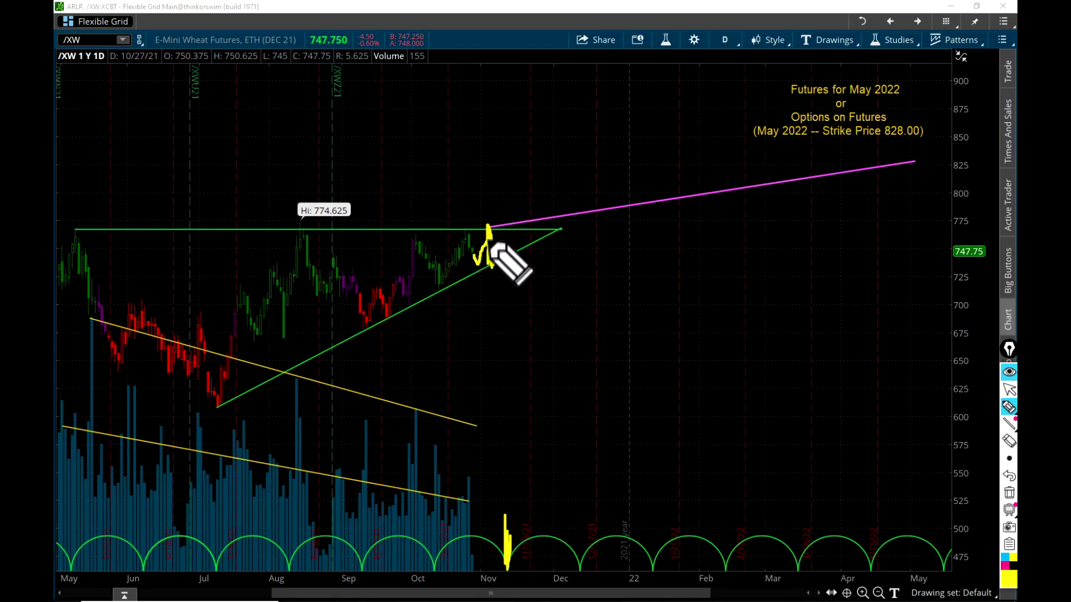
- Trace a yellow price path from the latest price, swinging above and below the magenta line, and dot that line's May end
left_click_drag(490, 248, 492, 268)
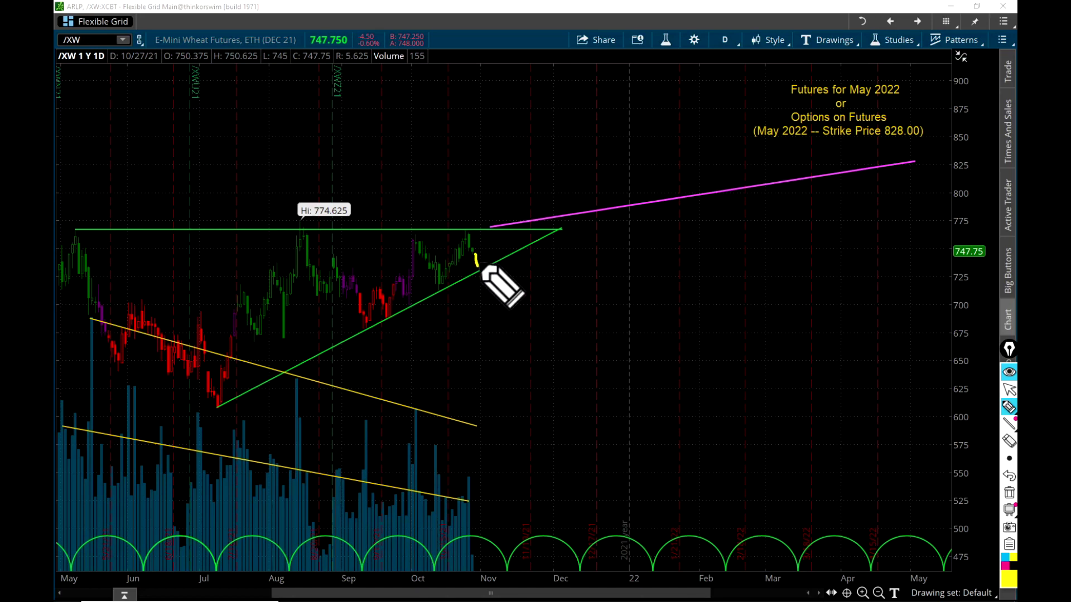
left_click_drag(479, 262, 490, 232)
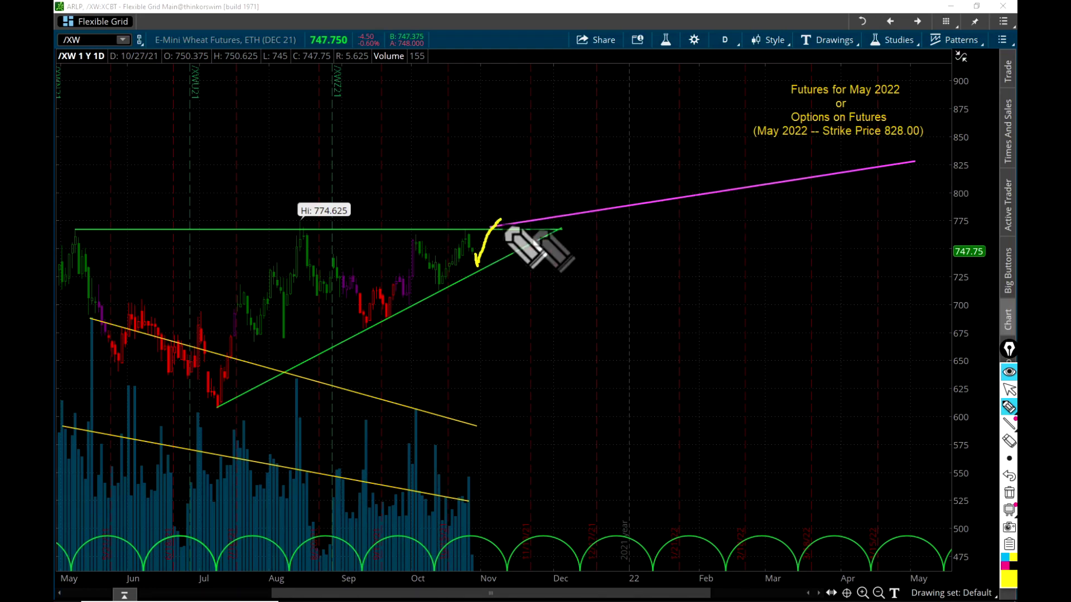
mouse_move(500, 219)
left_mouse_down()
mouse_move(514, 200)
mouse_move(523, 238)
left_mouse_up()
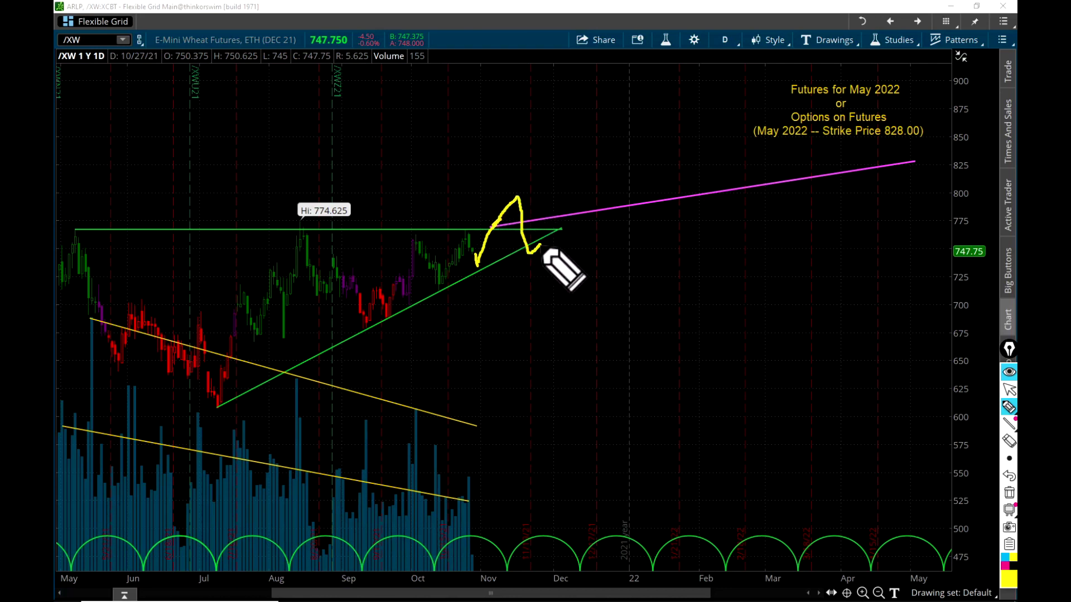
mouse_move(531, 253)
left_mouse_down()
mouse_move(550, 240)
mouse_move(572, 178)
mouse_move(583, 198)
mouse_move(624, 209)
mouse_move(684, 252)
mouse_move(693, 204)
mouse_move(914, 148)
left_mouse_up()
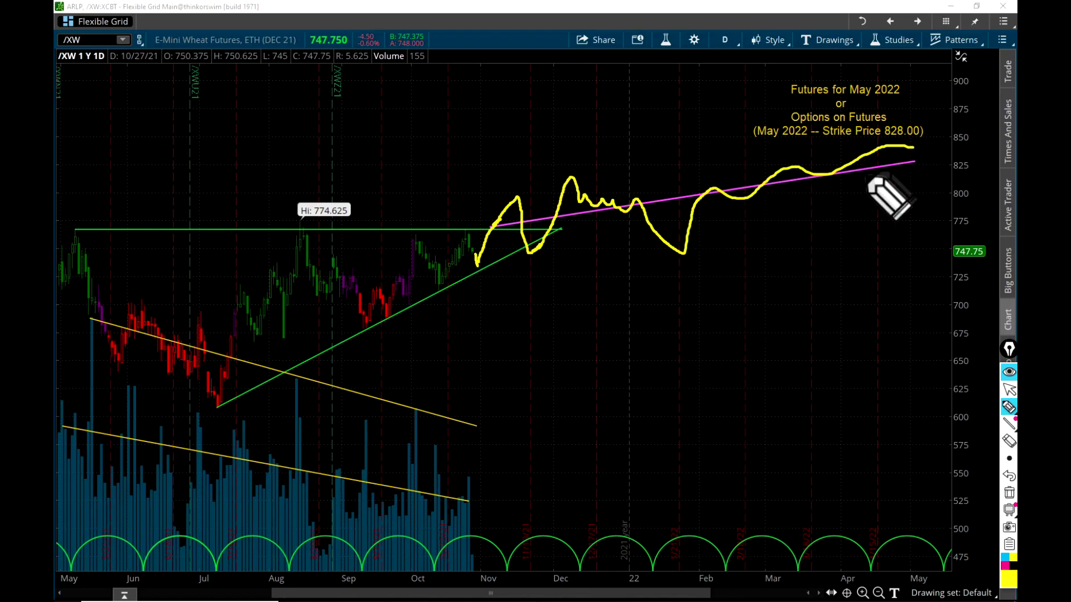
left_click_drag(913, 163, 916, 160)
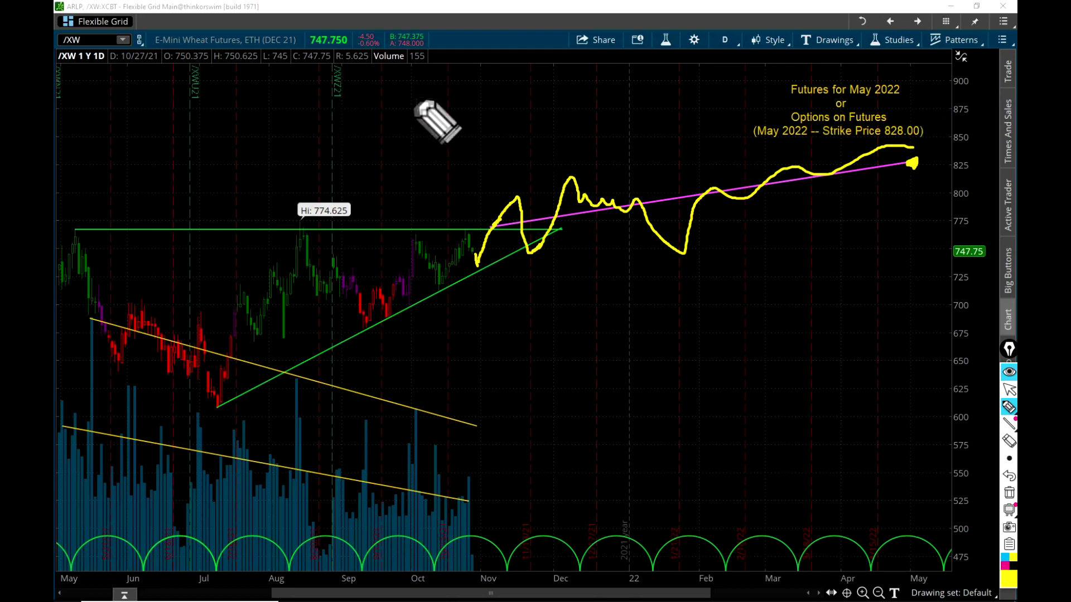
- Handwrite /ZW 1 with /XW 5 beneath it in yellow across the chart above the triangle
mouse_move(425, 79)
left_mouse_down()
mouse_move(387, 142)
mouse_move(454, 112)
mouse_move(466, 133)
mouse_move(497, 135)
left_mouse_up()
mouse_move(496, 103)
left_mouse_down()
mouse_move(519, 114)
mouse_move(545, 92)
left_mouse_up()
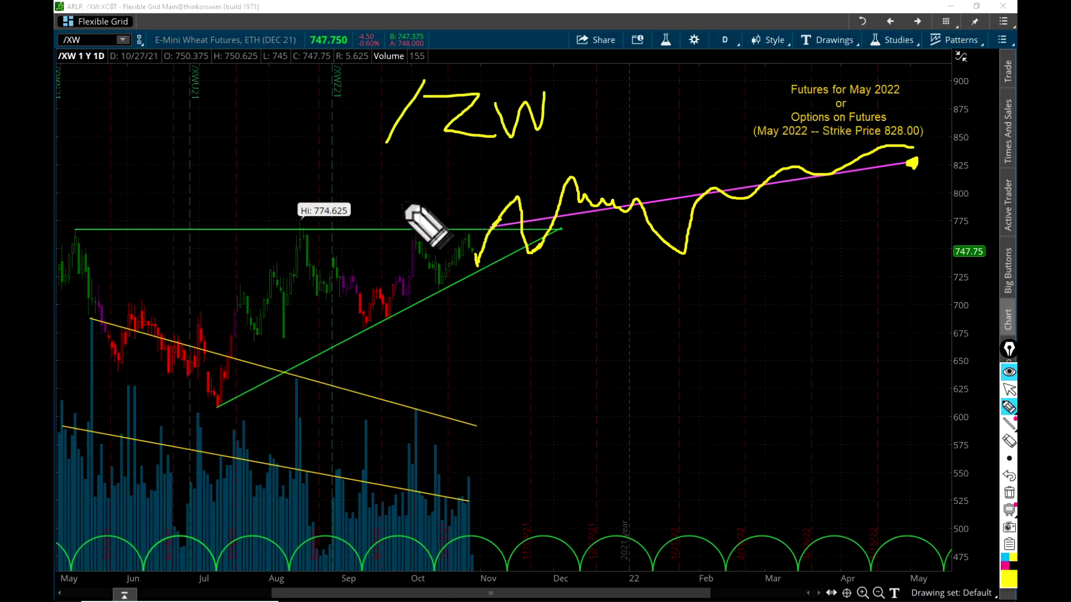
left_click_drag(399, 146, 364, 191)
mouse_move(406, 153)
left_mouse_down()
mouse_move(418, 172)
mouse_move(412, 186)
left_mouse_up()
mouse_move(434, 149)
left_mouse_down()
mouse_move(478, 196)
mouse_move(494, 163)
left_mouse_up()
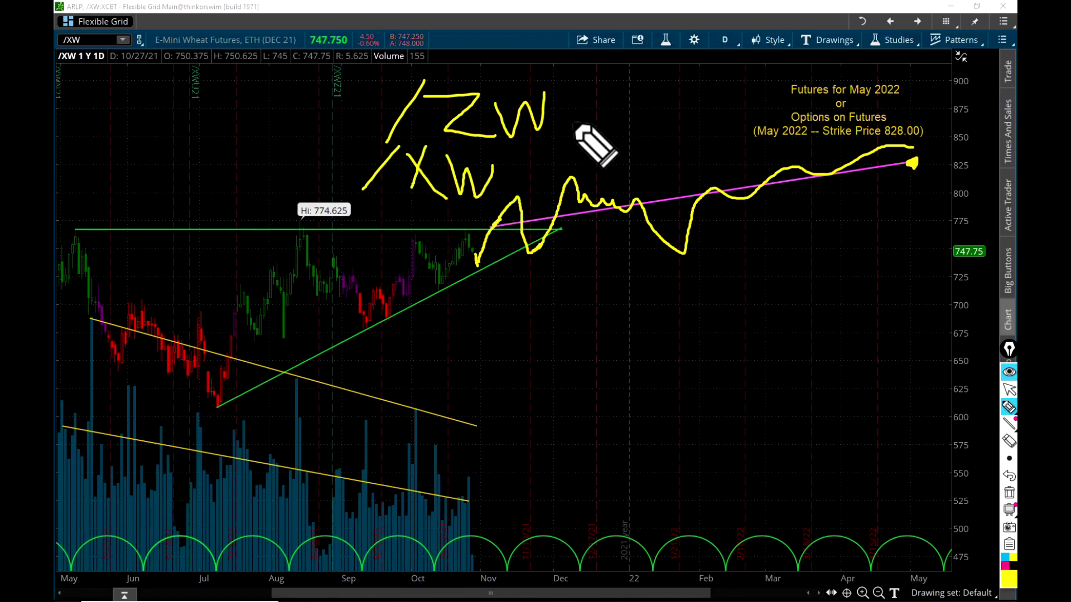
mouse_move(589, 88)
left_mouse_down()
mouse_move(589, 139)
mouse_move(542, 195)
left_mouse_up()
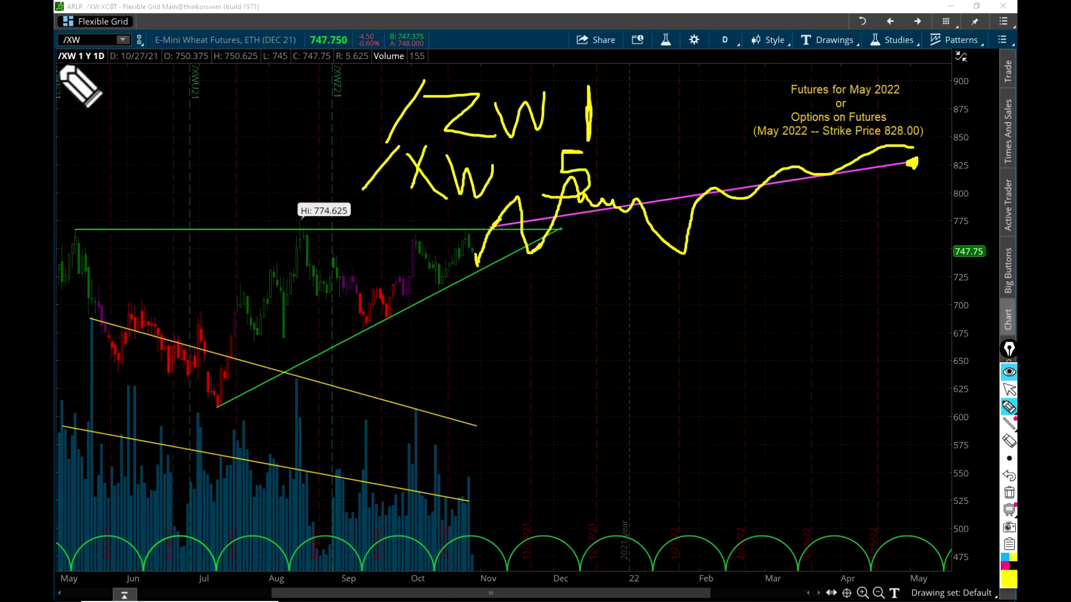
- Handwrite 1/5 beside the notes, circle the /ZW 1 line and erase all the ink
left_click_drag(129, 93, 144, 173)
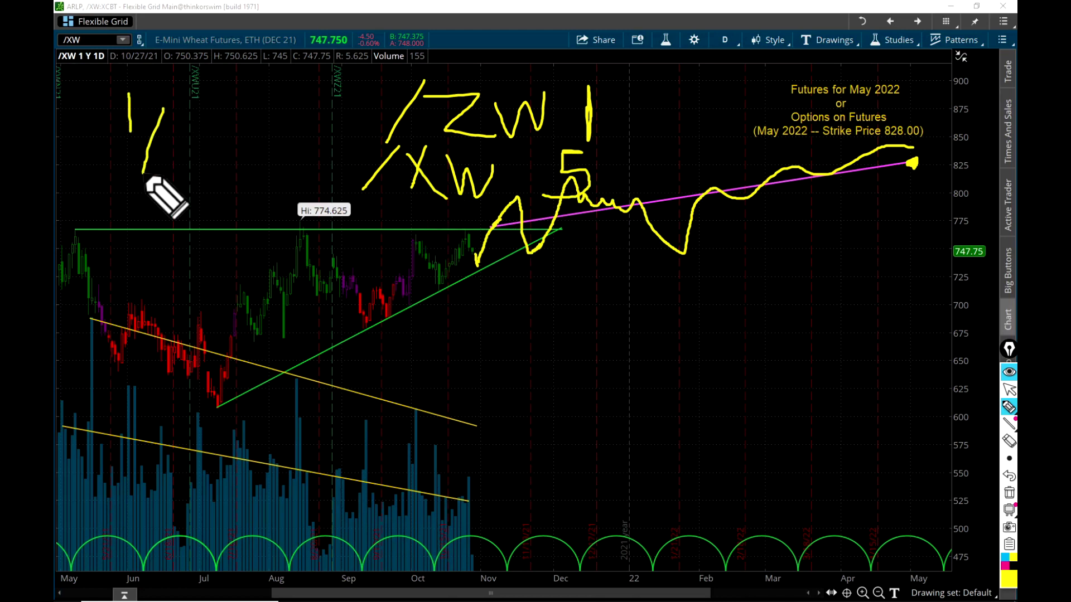
mouse_move(168, 139)
left_mouse_down()
mouse_move(189, 138)
mouse_move(160, 186)
left_mouse_up()
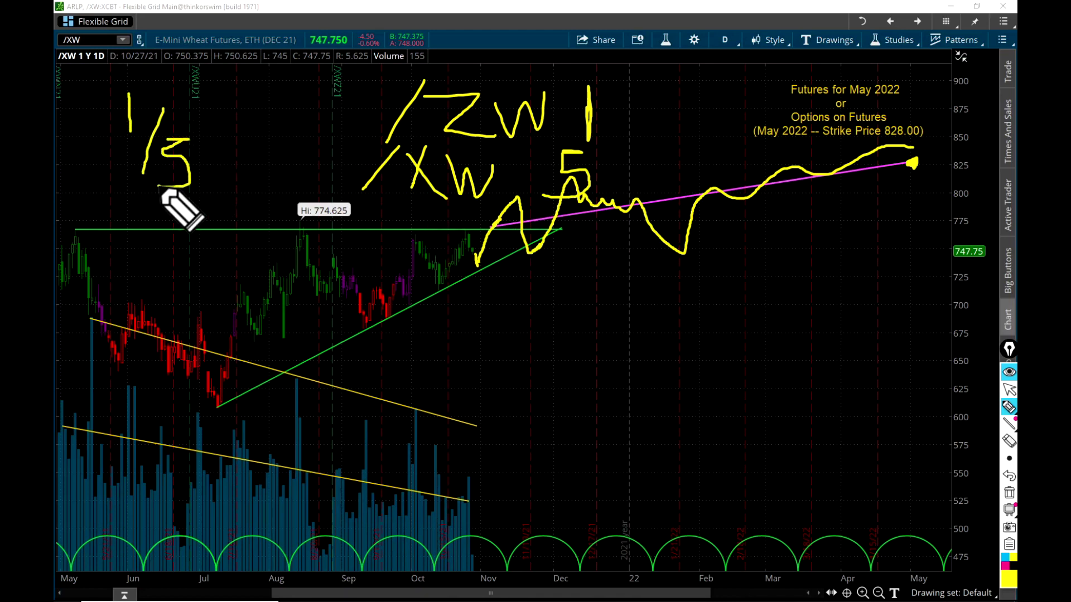
mouse_move(475, 140)
left_mouse_down()
mouse_move(597, 141)
mouse_move(376, 101)
mouse_move(391, 140)
mouse_move(472, 146)
left_mouse_up()
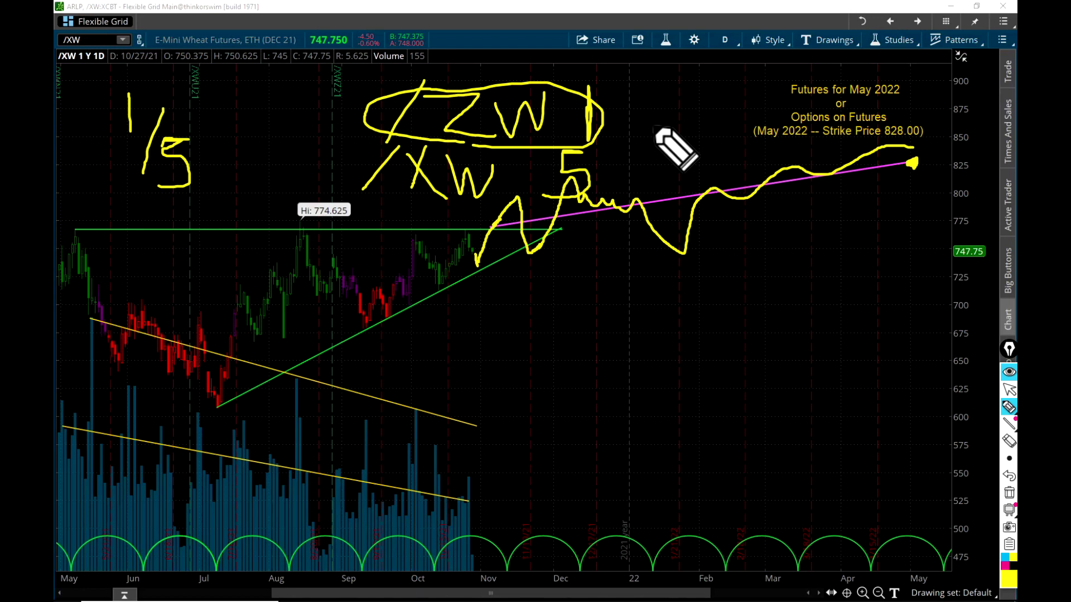
key("ctrl+shift+c")
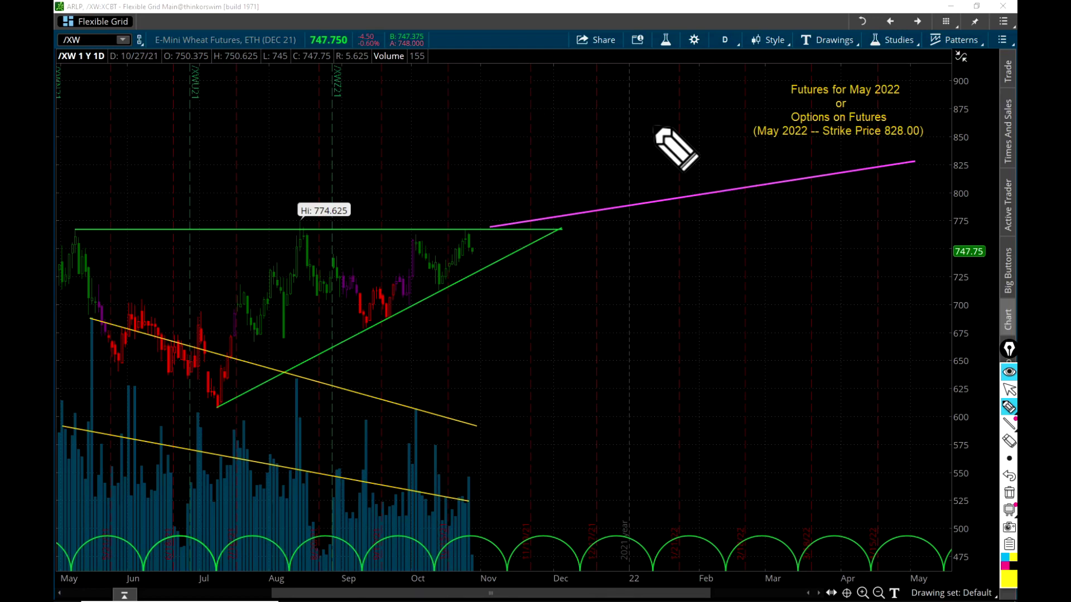
- Point yellow arrows at Futures for May 2022 and Options on Futures, and underline May 2022 and Strike Price 828.00
mouse_move(729, 87)
left_mouse_down()
mouse_move(784, 87)
mouse_move(773, 95)
left_mouse_up()
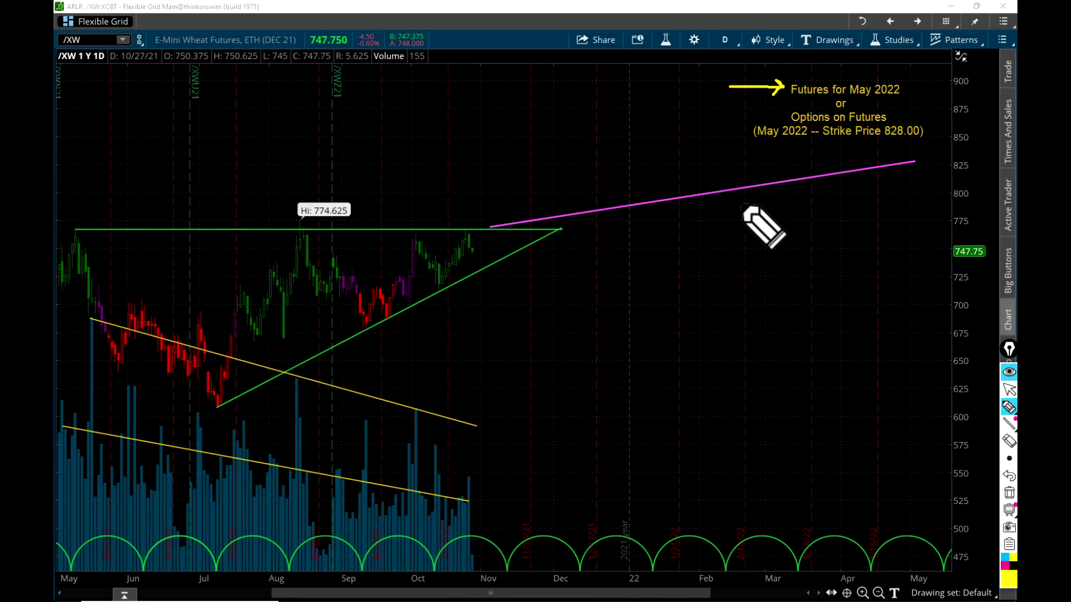
left_click(720, 115)
mouse_move(720, 115)
left_mouse_down()
mouse_move(781, 115)
mouse_move(774, 107)
mouse_move(783, 116)
mouse_move(774, 120)
left_mouse_up()
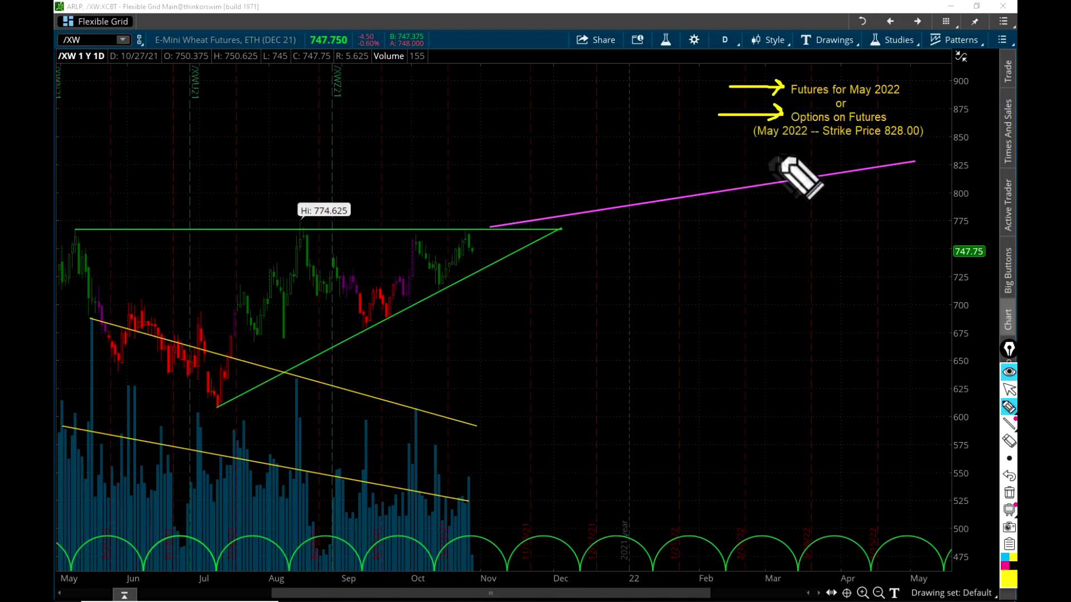
mouse_move(751, 151)
left_mouse_down()
mouse_move(808, 153)
mouse_move(770, 159)
left_mouse_up()
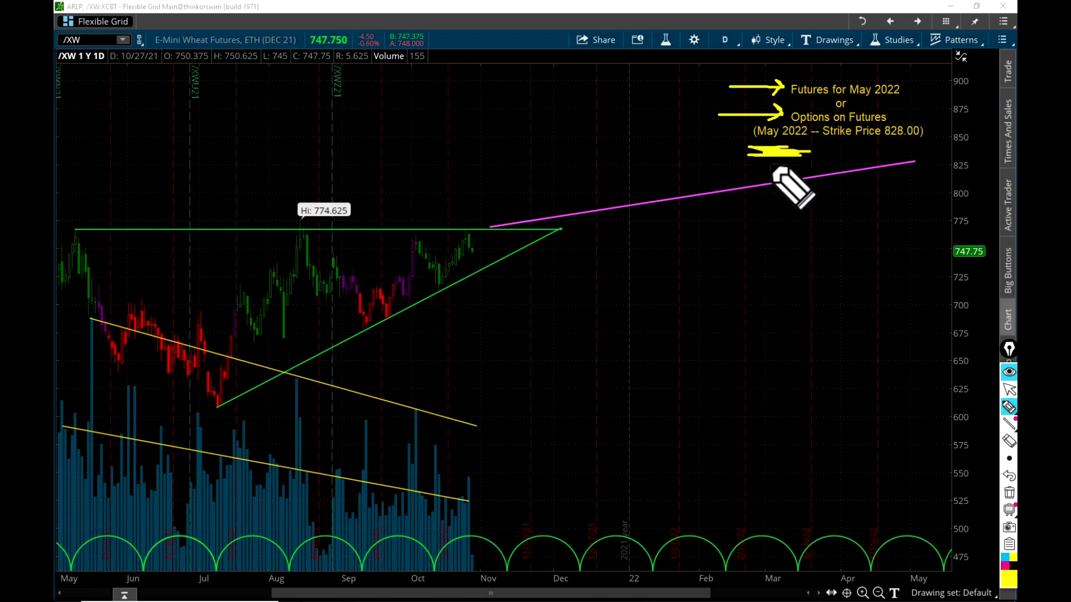
left_click_drag(826, 149, 913, 146)
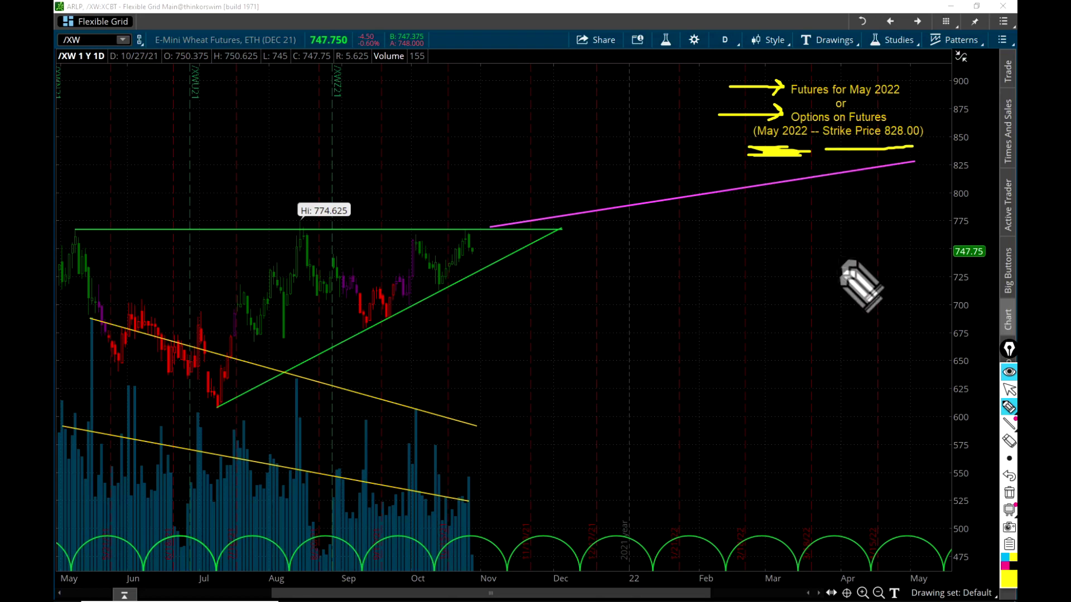
- Handwrite CME with ZW beneath it in the empty area below the magenta line
mouse_move(661, 236)
left_mouse_down()
mouse_move(667, 271)
mouse_move(688, 233)
mouse_move(725, 269)
mouse_move(745, 236)
mouse_move(778, 232)
mouse_move(760, 266)
mouse_move(775, 266)
left_mouse_up()
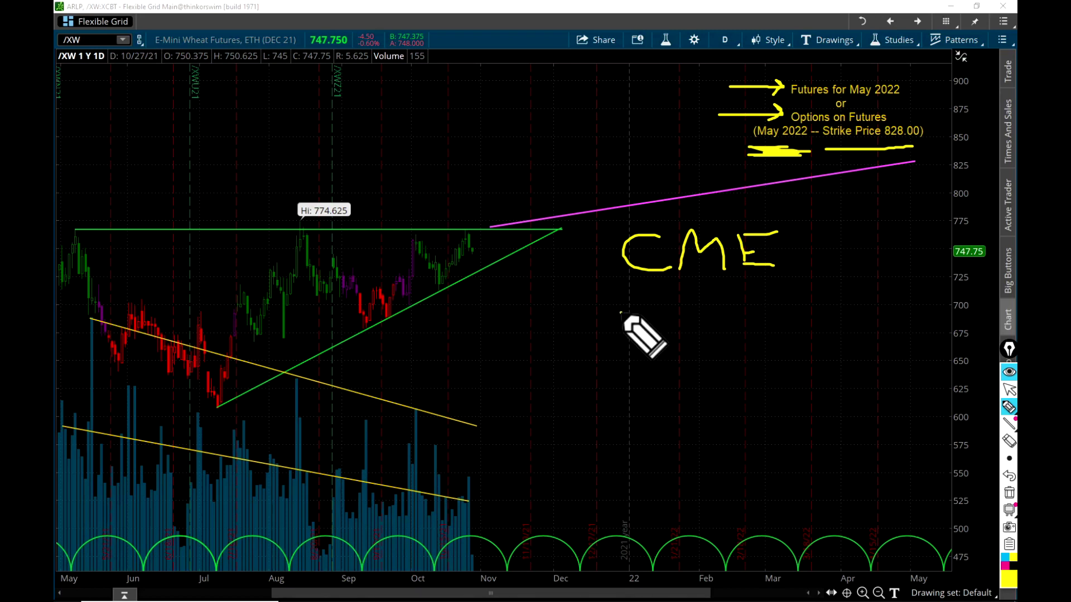
left_click_drag(621, 313, 672, 357)
mouse_move(678, 314)
left_mouse_down()
mouse_move(695, 346)
mouse_move(723, 313)
left_mouse_up()
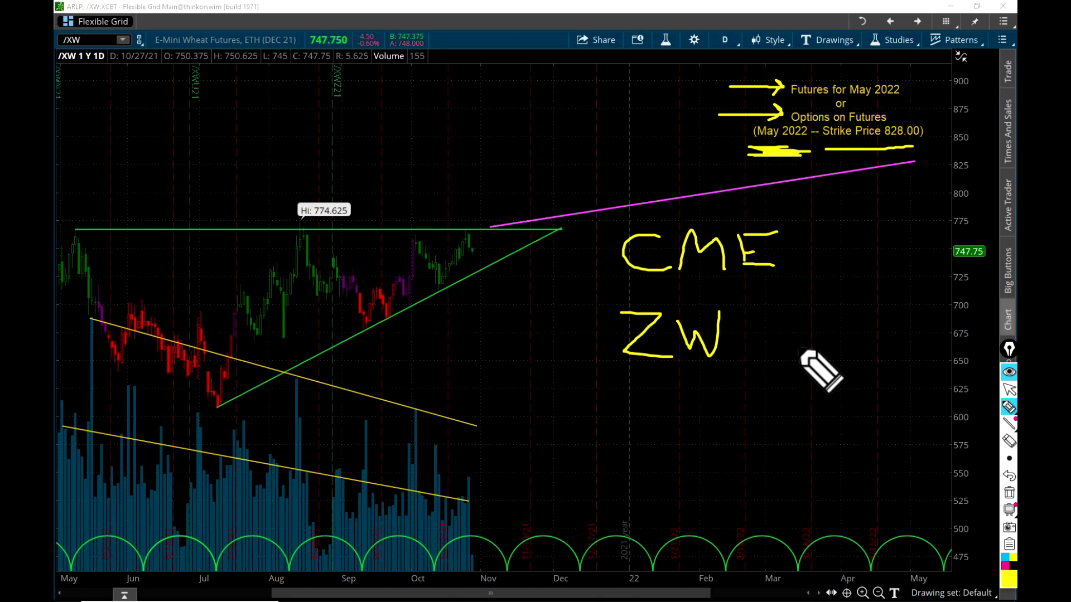
- Draw a two-cell box beside ZW, fill its second cell with an overwritten X and its first with a 0
mouse_move(772, 363)
left_mouse_down()
mouse_move(768, 315)
mouse_move(880, 304)
mouse_move(939, 360)
mouse_move(773, 368)
left_mouse_up()
left_click_drag(853, 307, 852, 374)
left_click_drag(881, 318, 910, 358)
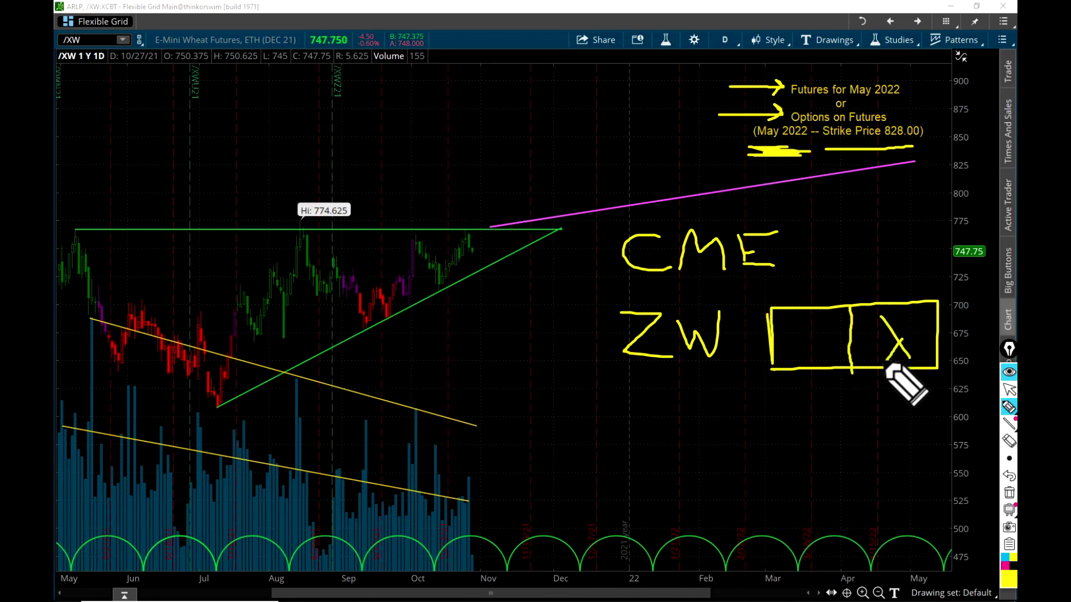
mouse_move(882, 324)
left_mouse_down()
mouse_move(882, 359)
mouse_move(915, 320)
mouse_move(906, 341)
left_mouse_up()
mouse_move(807, 327)
left_mouse_down()
mouse_move(799, 342)
mouse_move(809, 328)
left_mouse_up()
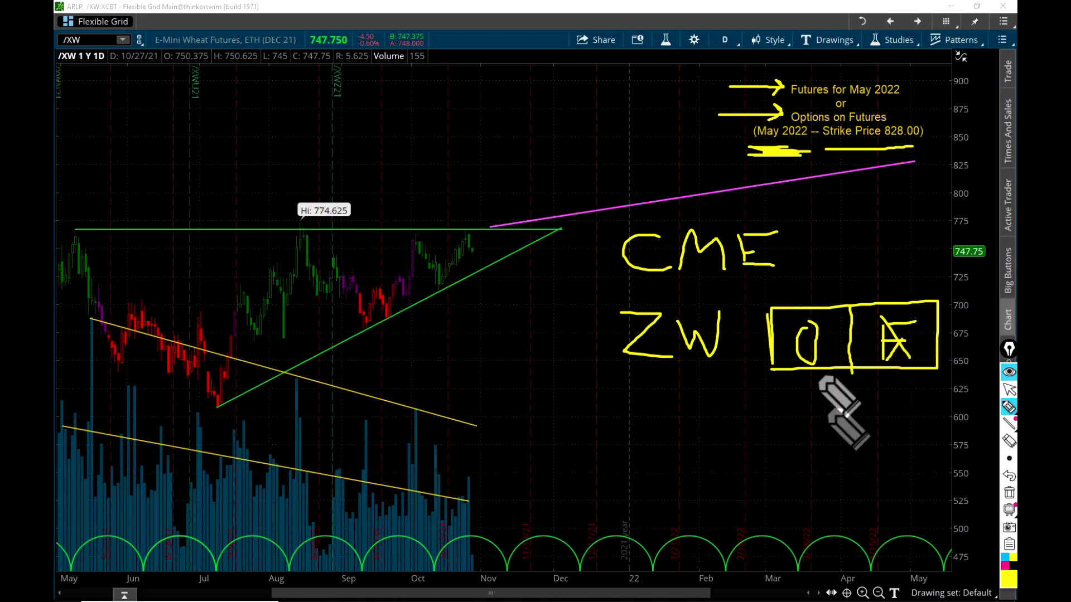
mouse_move(803, 372)
left_mouse_down()
mouse_move(815, 432)
mouse_move(821, 410)
left_mouse_up()
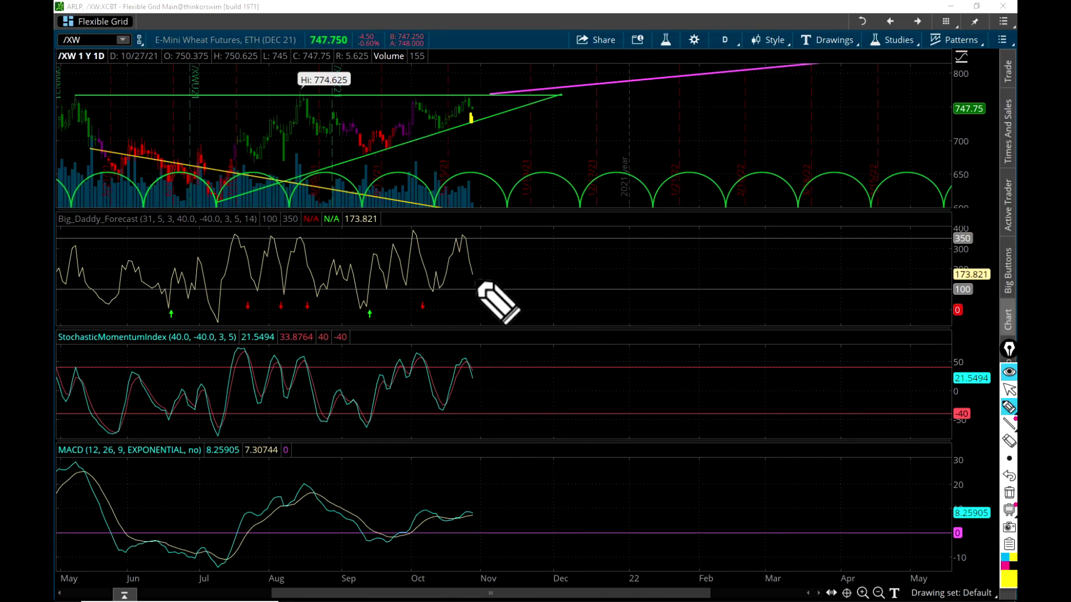
- Mark an upturn on Big_Daddy_Forecast and a downward arrow on StochasticMomentumIndex, and erase the ink
mouse_move(473, 276)
left_mouse_down()
mouse_move(478, 291)
mouse_move(488, 278)
left_mouse_up()
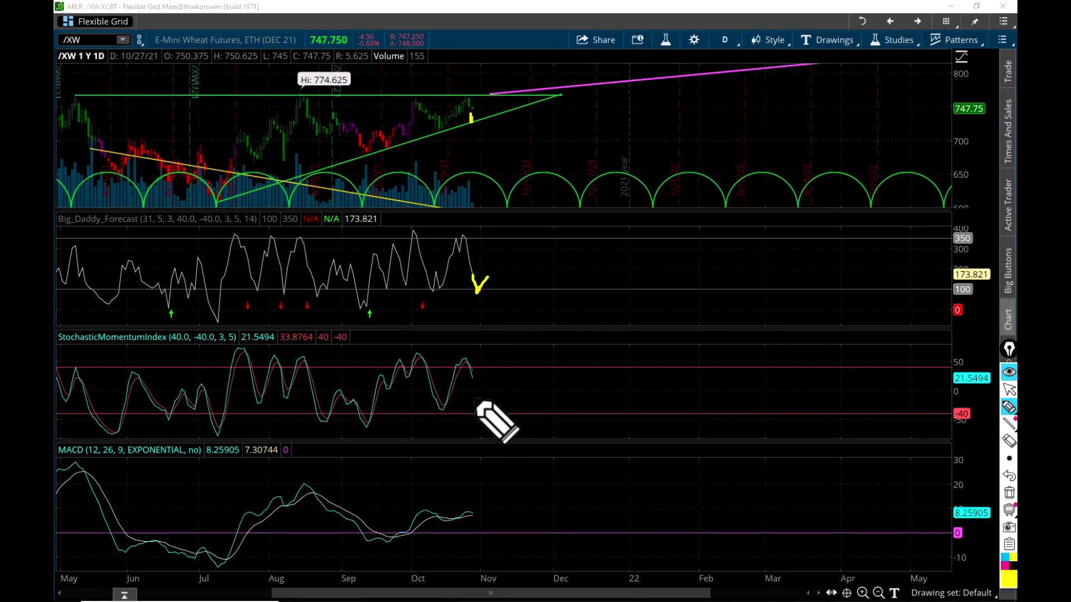
mouse_move(471, 391)
left_mouse_down()
mouse_move(473, 377)
mouse_move(475, 393)
left_mouse_up()
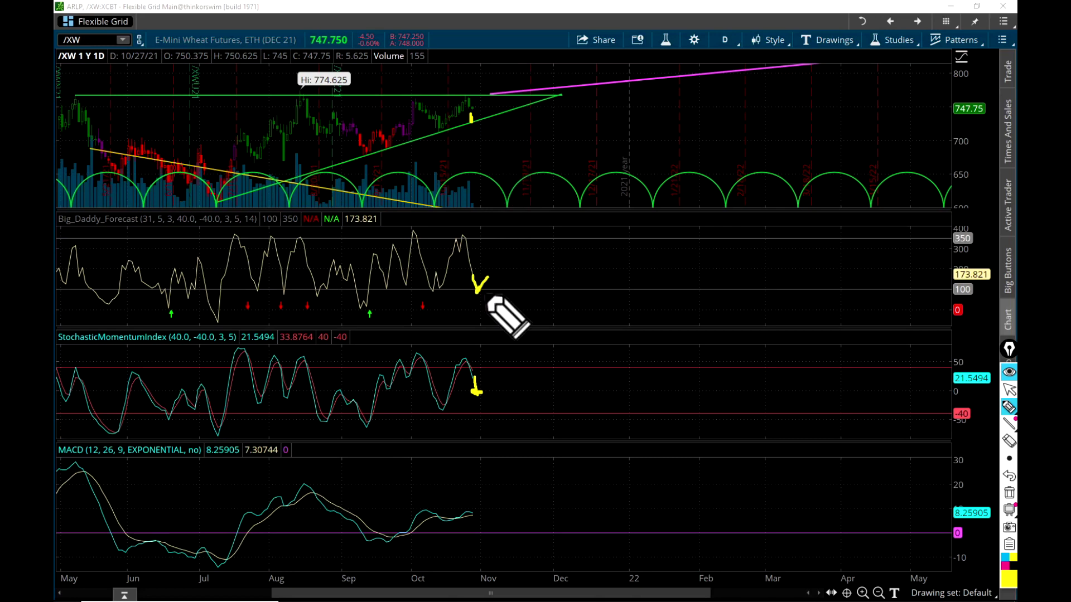
key("Delete")
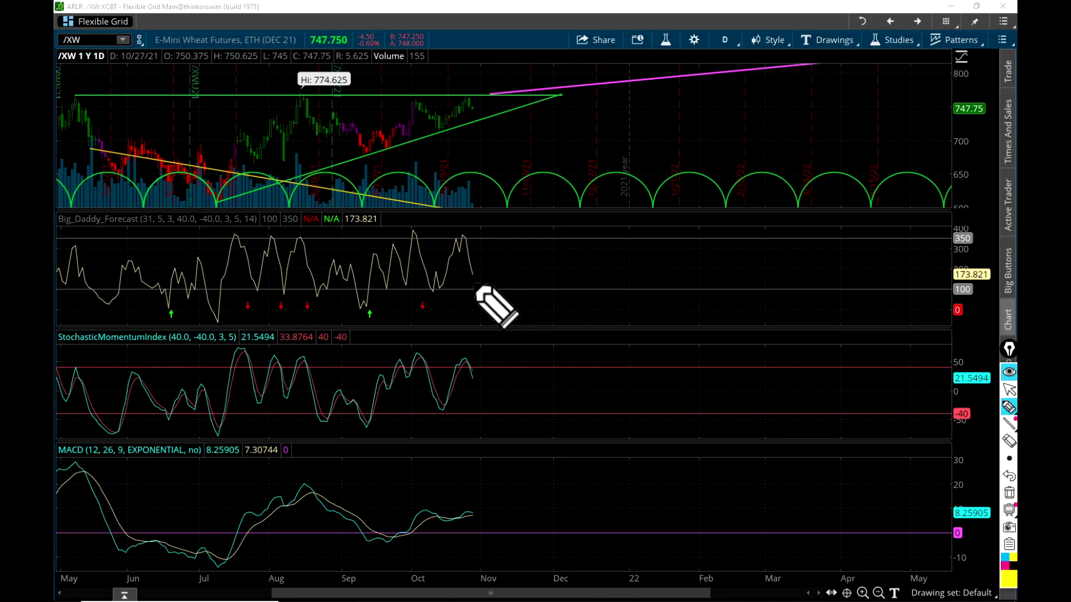
- Mark the latest price drop, circle and underline the October StochasticMomentumIndex low, and add V-shaped upturns to both oscillators
left_click_drag(475, 282, 479, 276)
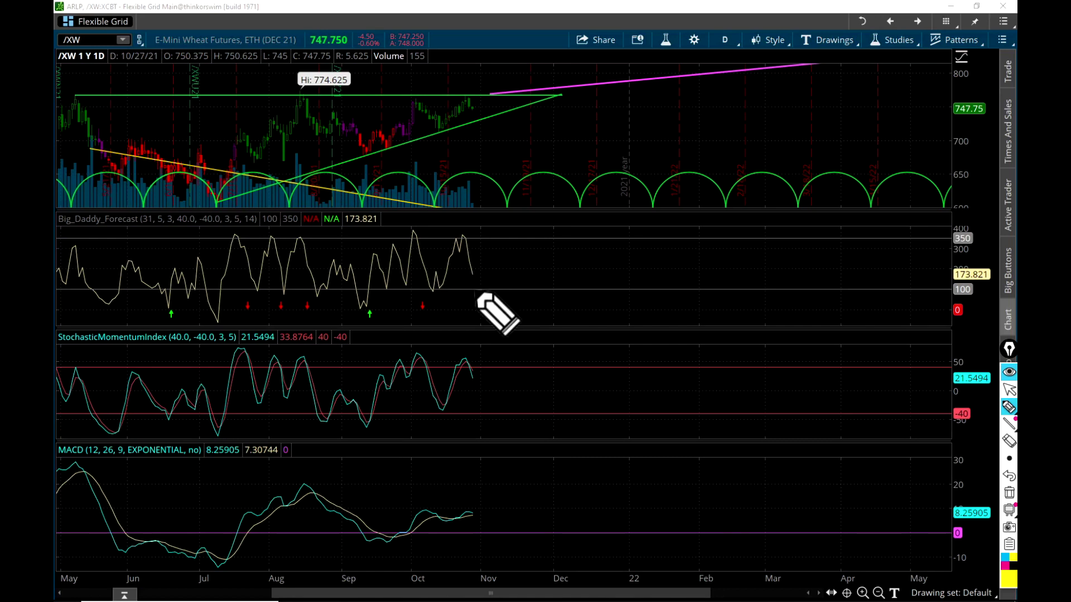
left_click_drag(475, 112, 477, 127)
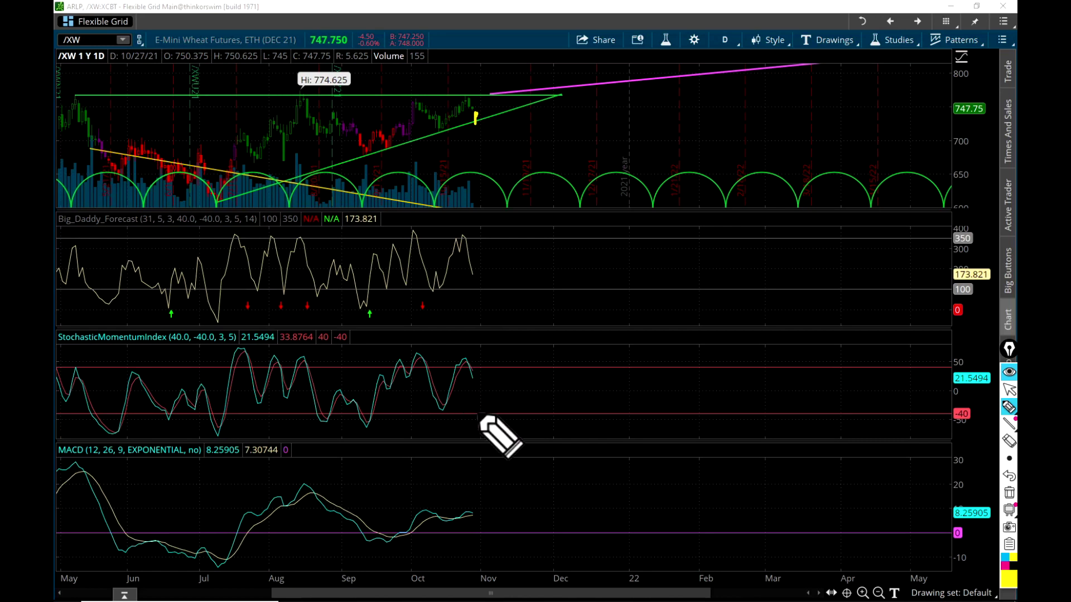
mouse_move(453, 414)
left_mouse_down()
mouse_move(490, 415)
mouse_move(450, 402)
mouse_move(482, 414)
mouse_move(479, 394)
mouse_move(492, 385)
left_mouse_up()
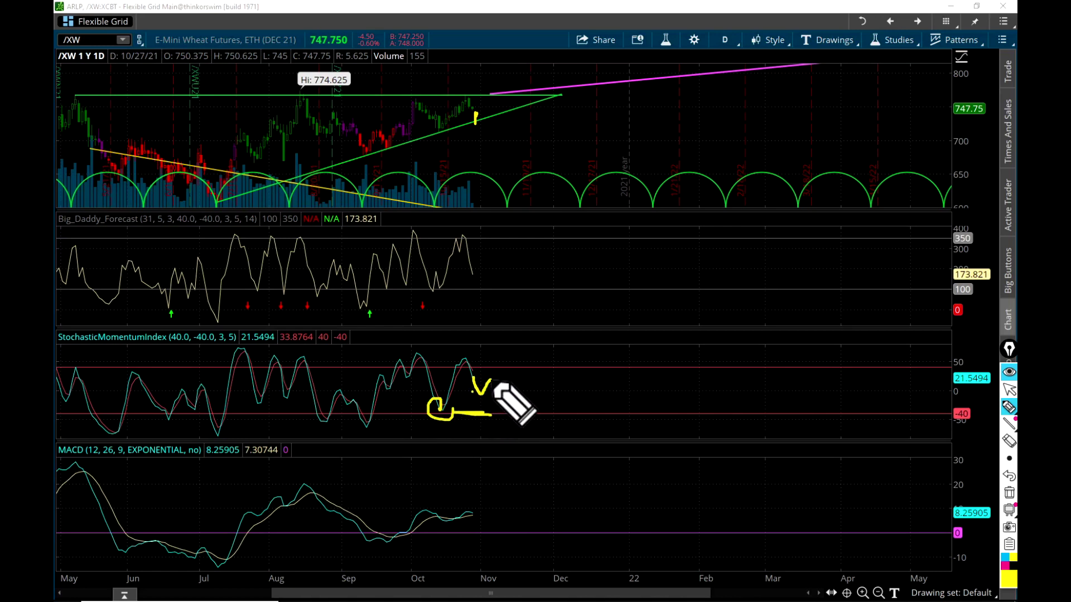
left_click(473, 276)
mouse_move(473, 273)
left_mouse_down()
mouse_move(478, 281)
mouse_move(485, 267)
left_mouse_up()
left_click_drag(463, 412, 490, 414)
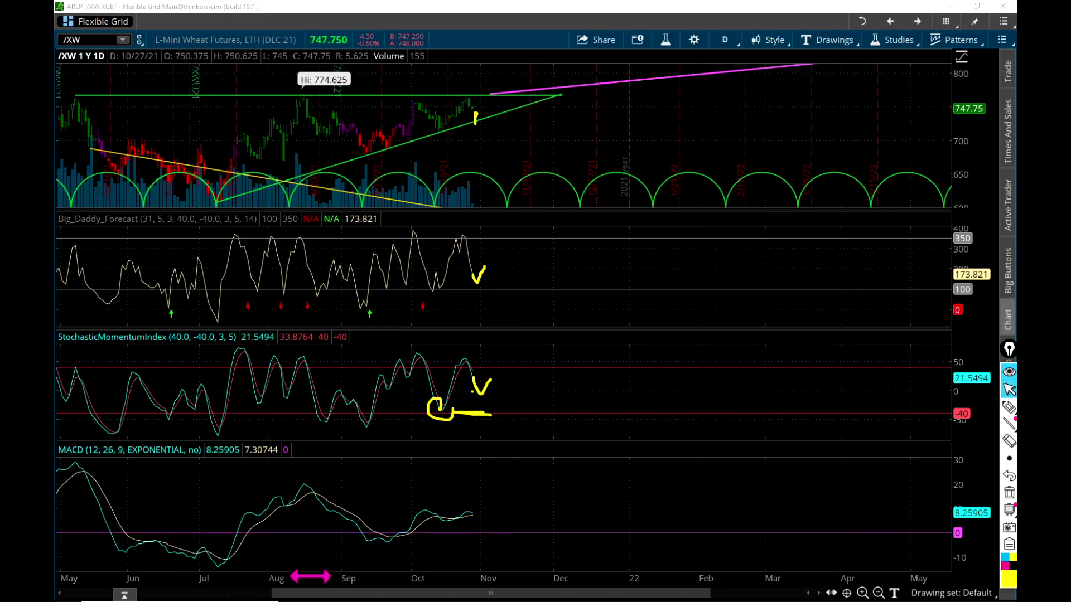
- Draw converging MACD trendlines, one falling across the May and August highs into November, one rising from the July low
left_click_drag(318, 596, 240, 597)
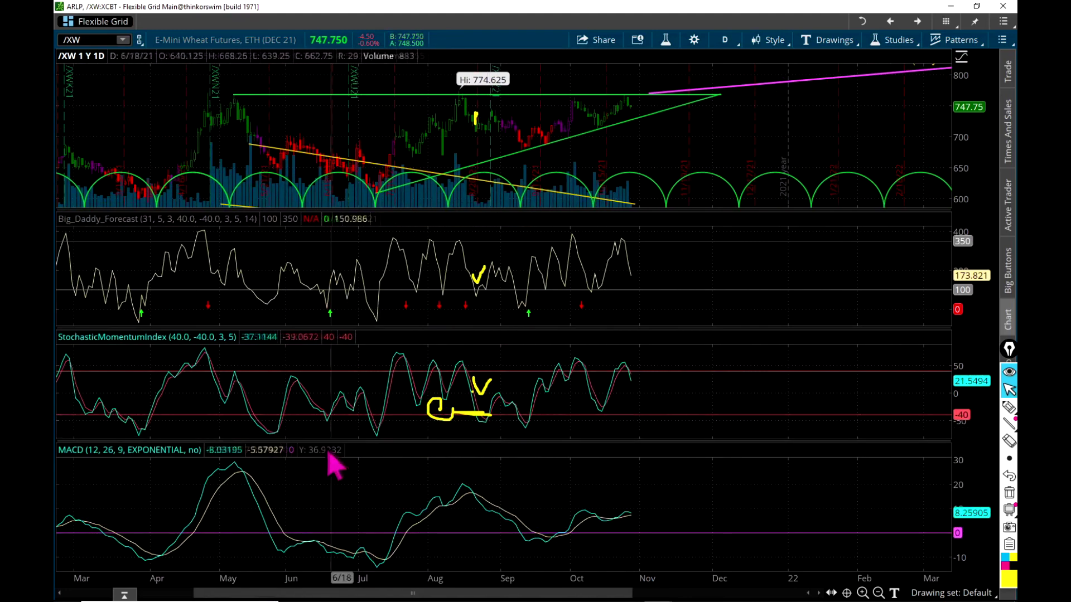
mouse_move(237, 469)
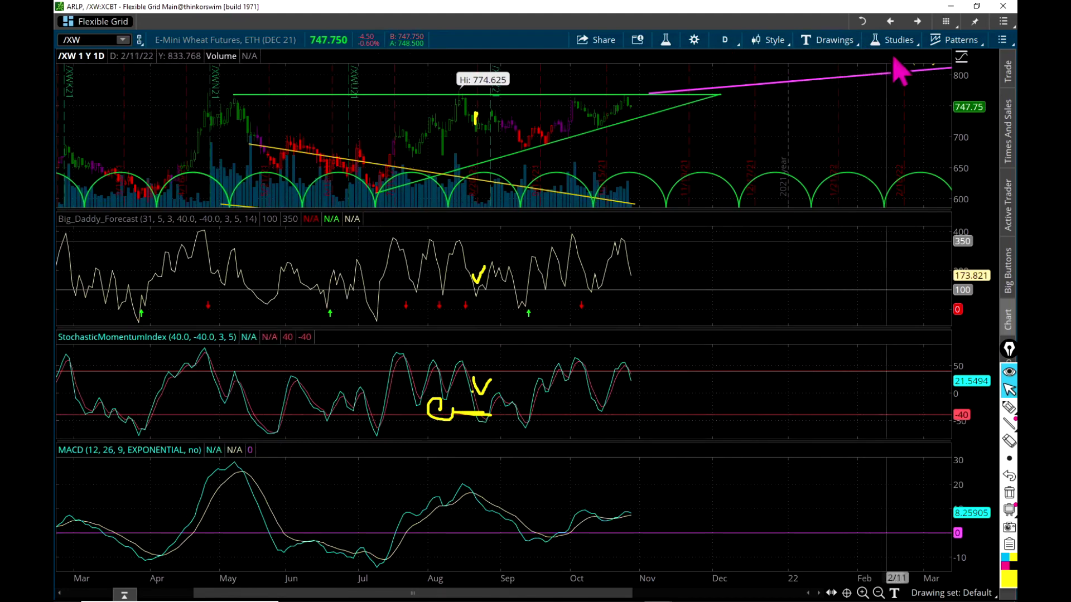
left_click(834, 40)
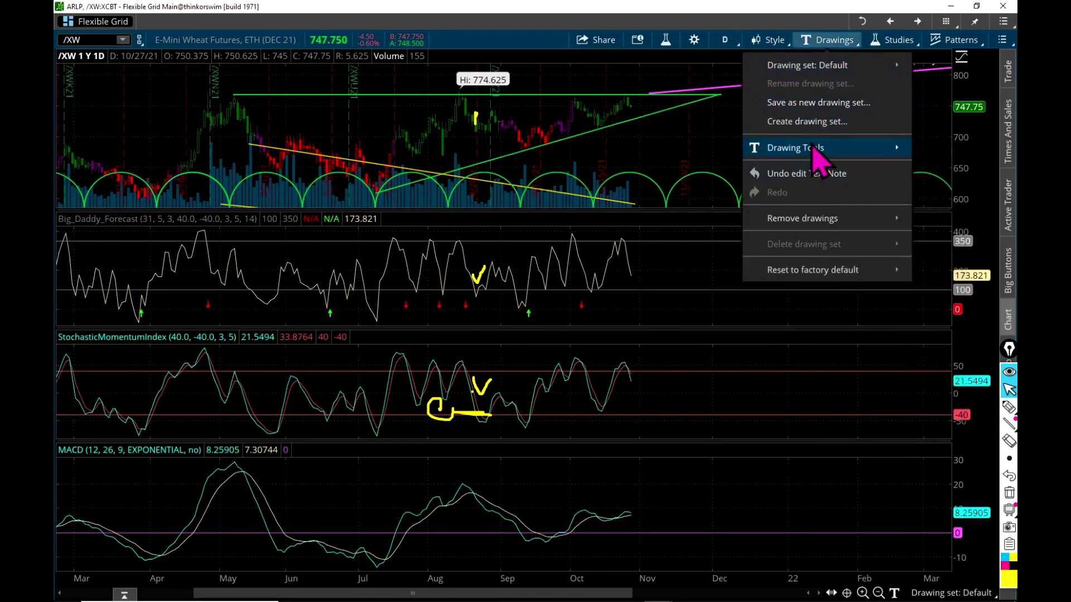
mouse_move(873, 148)
left_click(934, 176)
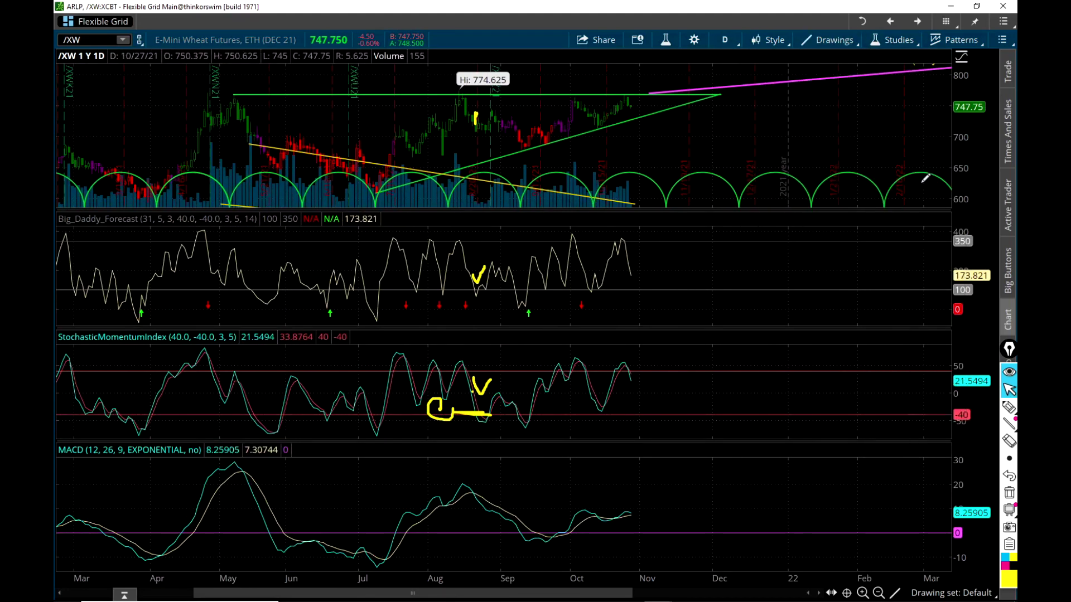
mouse_move(238, 456)
left_mouse_down()
mouse_move(342, 458)
mouse_move(238, 456)
left_mouse_up()
left_click(235, 460)
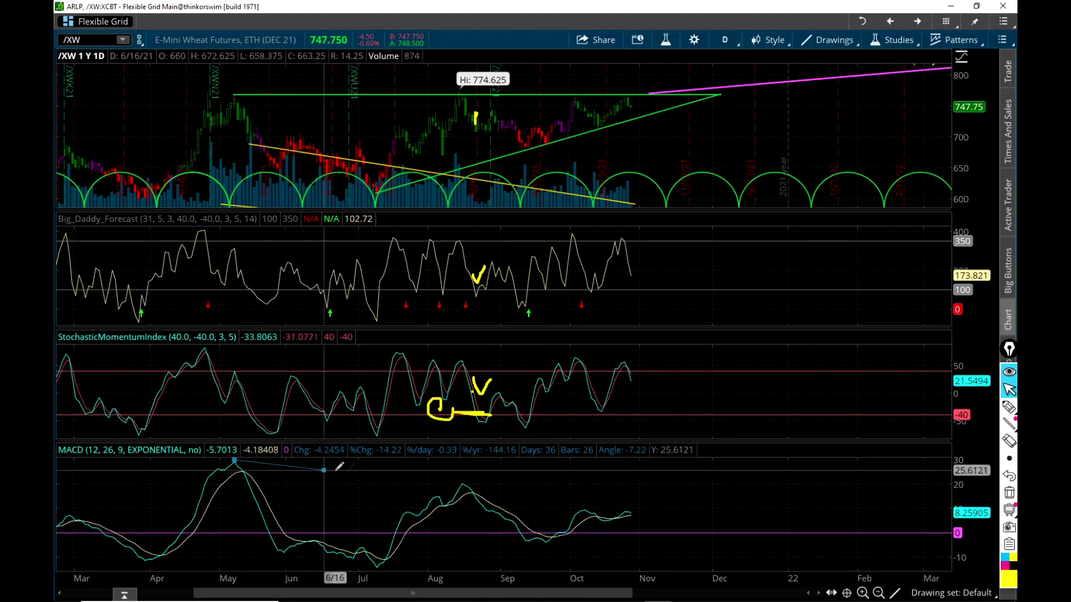
left_click(657, 510)
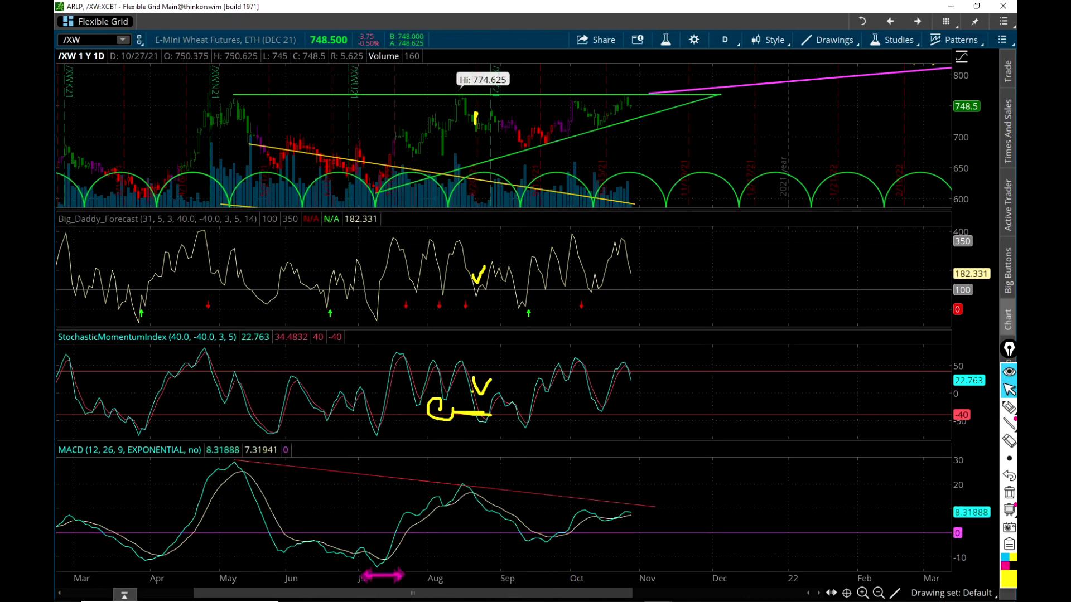
left_click_drag(382, 568, 660, 522)
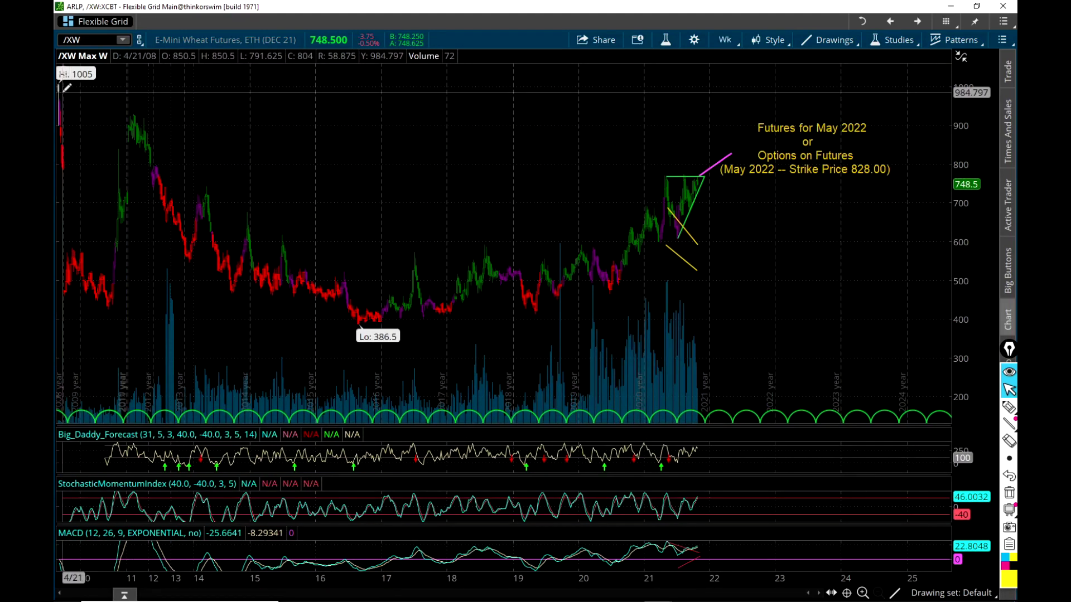
- Circle the 1005 high and the 2011 peak in yellow ink on the weekly chart
left_click(1009, 407)
left_click(973, 409)
left_click_drag(103, 84, 69, 89)
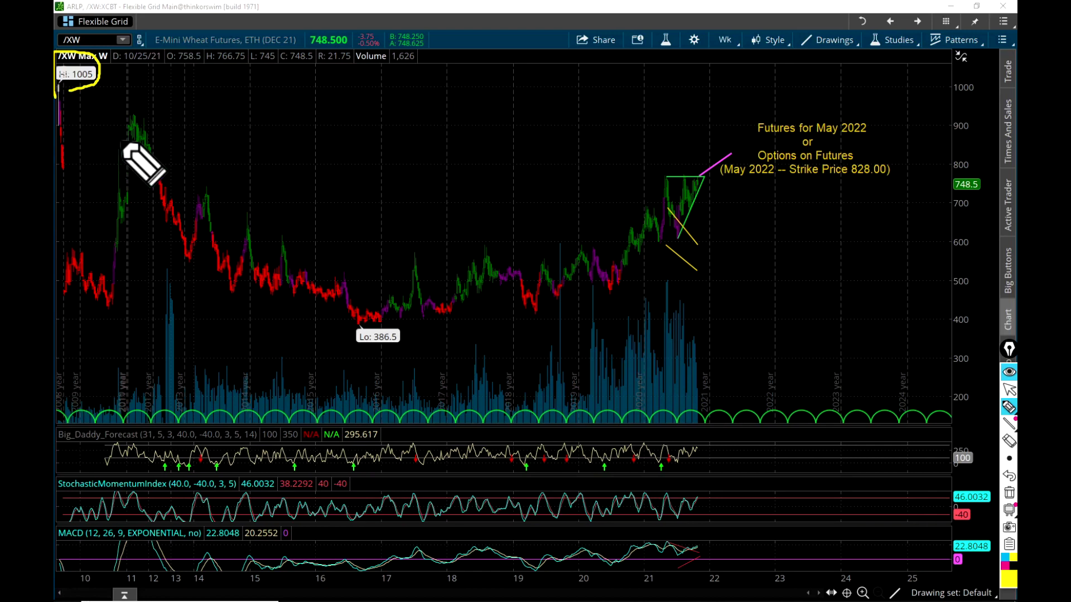
mouse_move(124, 146)
left_mouse_down()
mouse_move(148, 139)
mouse_move(124, 115)
mouse_move(145, 102)
left_mouse_up()
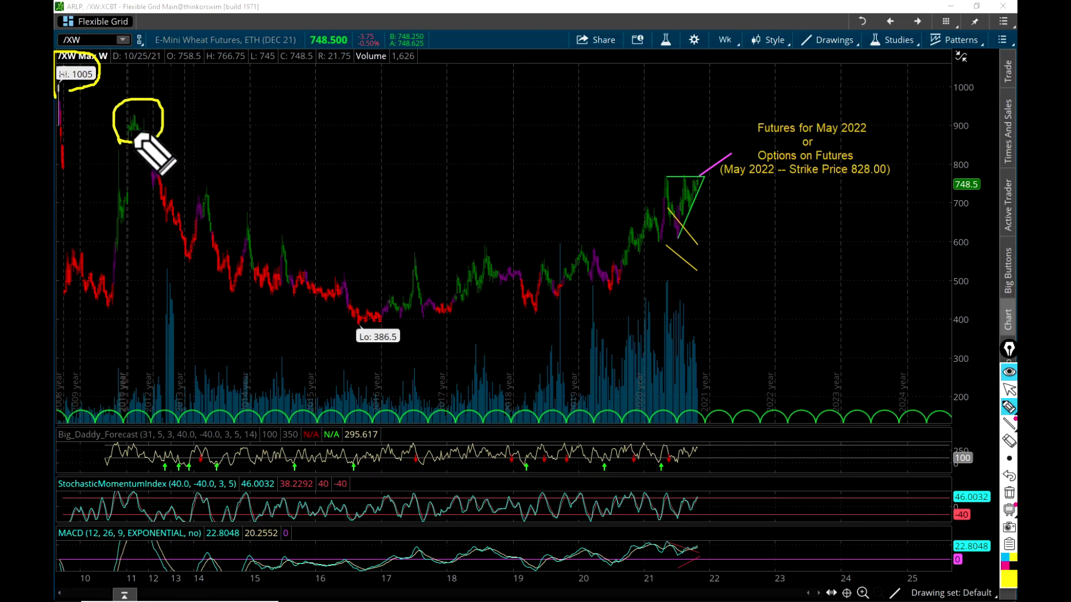
- Draw a level line at the 2011 peak with 906 handwritten beside it, and erase all the ink
mouse_move(131, 129)
left_mouse_down()
mouse_move(211, 134)
mouse_move(207, 159)
left_mouse_up()
mouse_move(234, 116)
left_mouse_down()
mouse_move(259, 156)
mouse_move(254, 118)
left_mouse_up()
left_click_drag(189, 108, 208, 107)
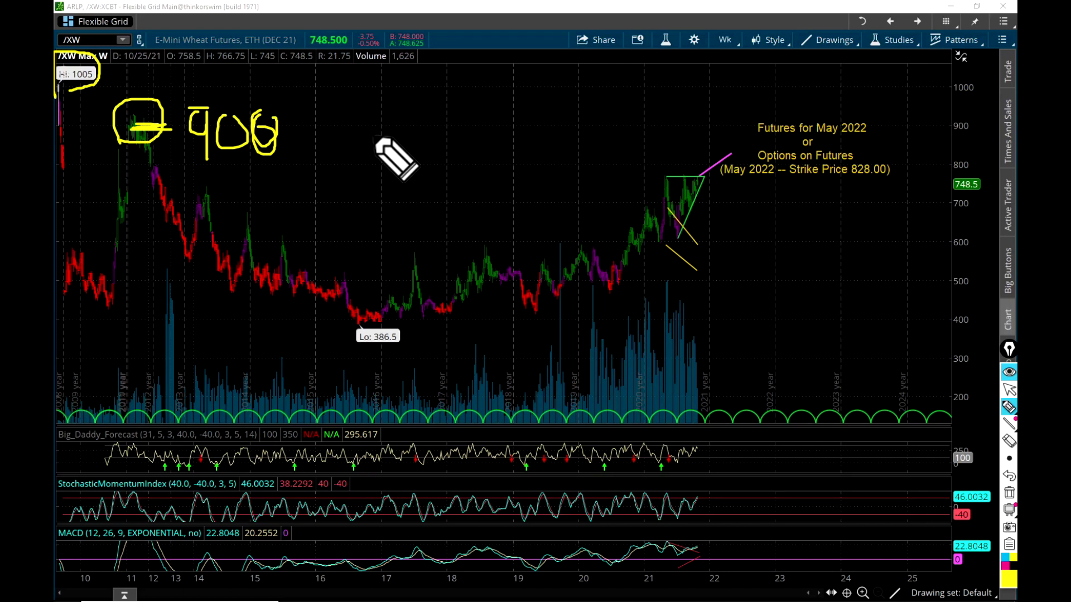
key("ctrl+shift+c")
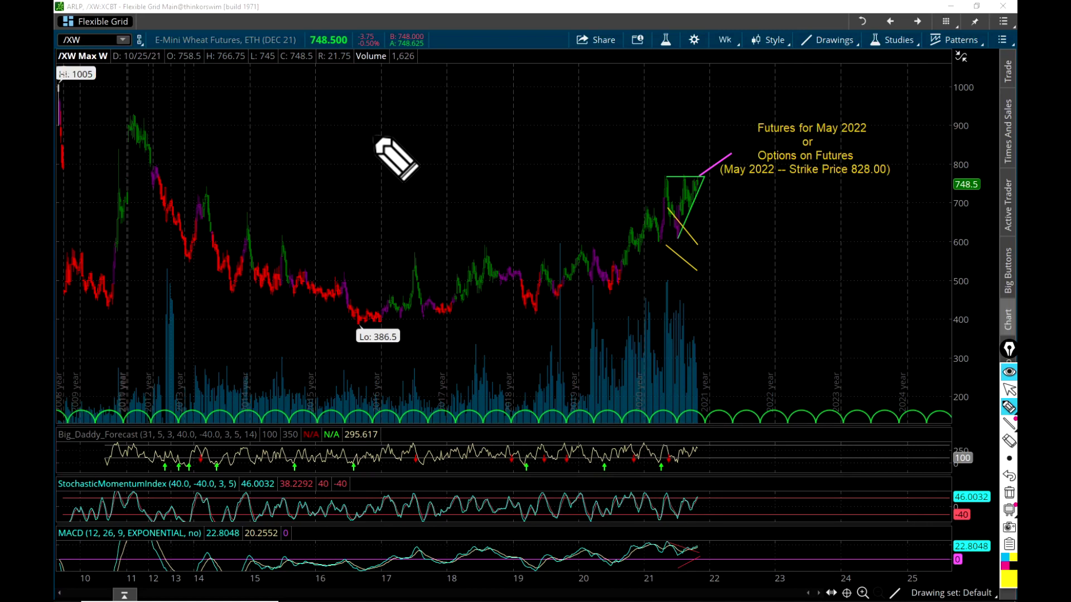